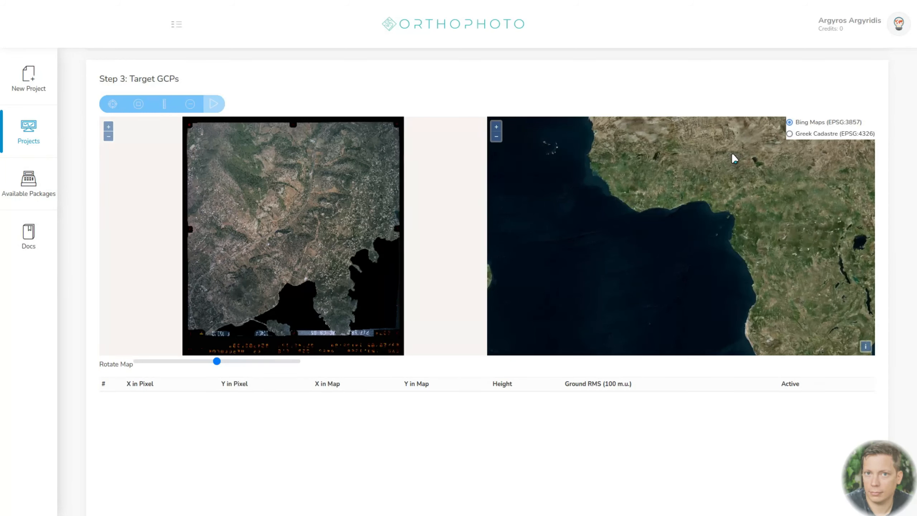
- Locate the coastal headland beside the round storage tanks in southeastern Attica on the Bing Maps reference map
scroll(732, 152, "down", 4)
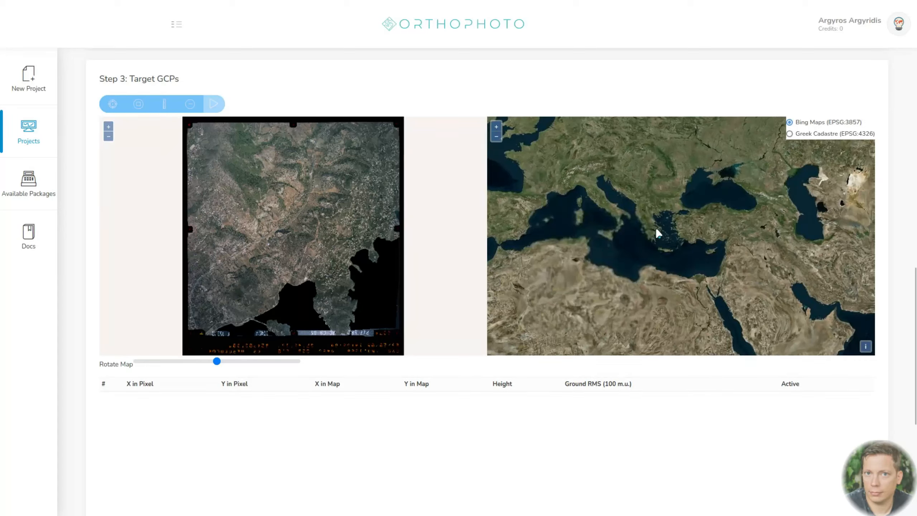
scroll(658, 232, "up", 2)
scroll(666, 236, "up", 3)
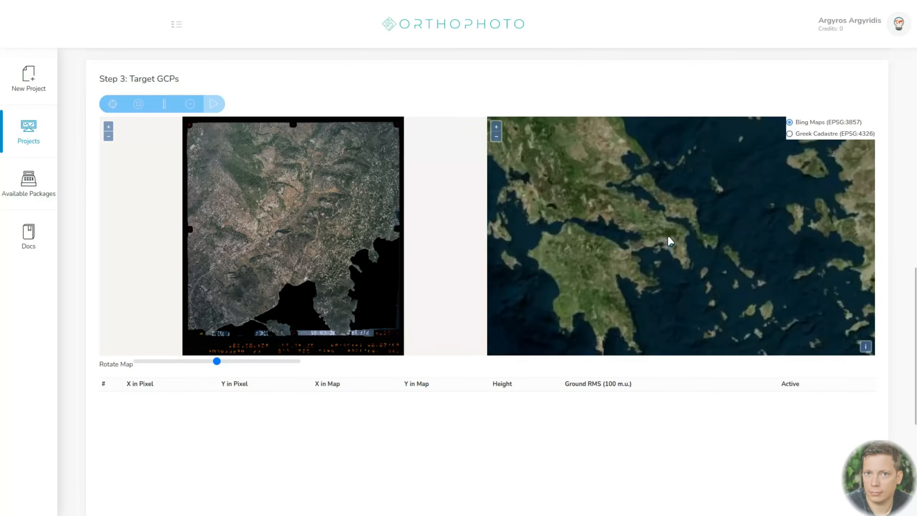
scroll(691, 269, "up", 2)
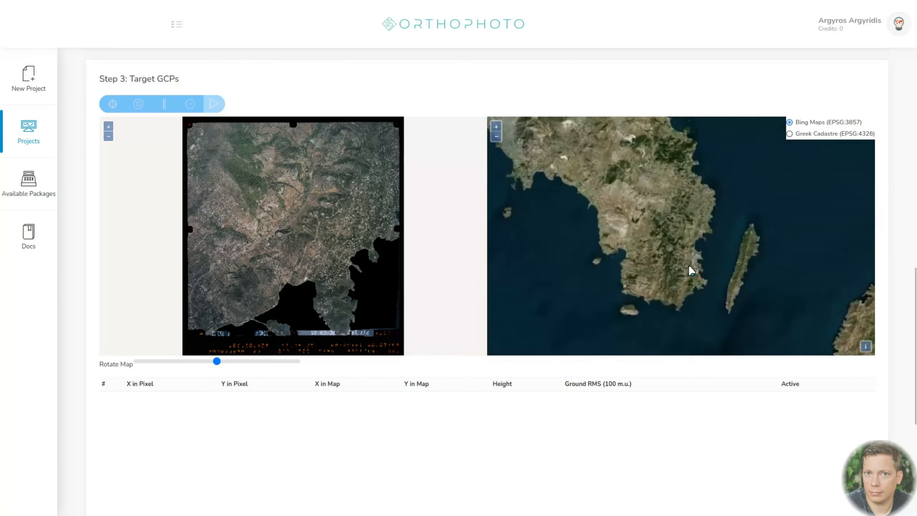
scroll(692, 259, "up", 3)
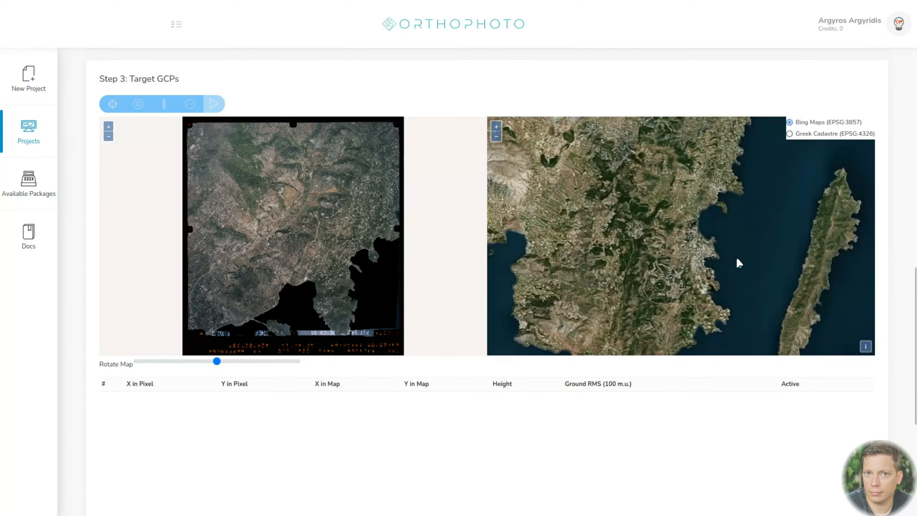
scroll(720, 337, "up", 3)
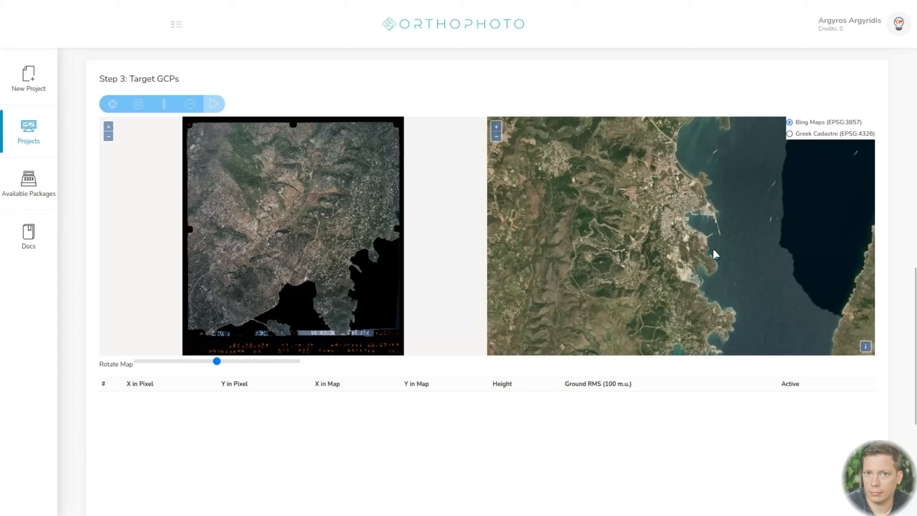
scroll(710, 219, "up", 3)
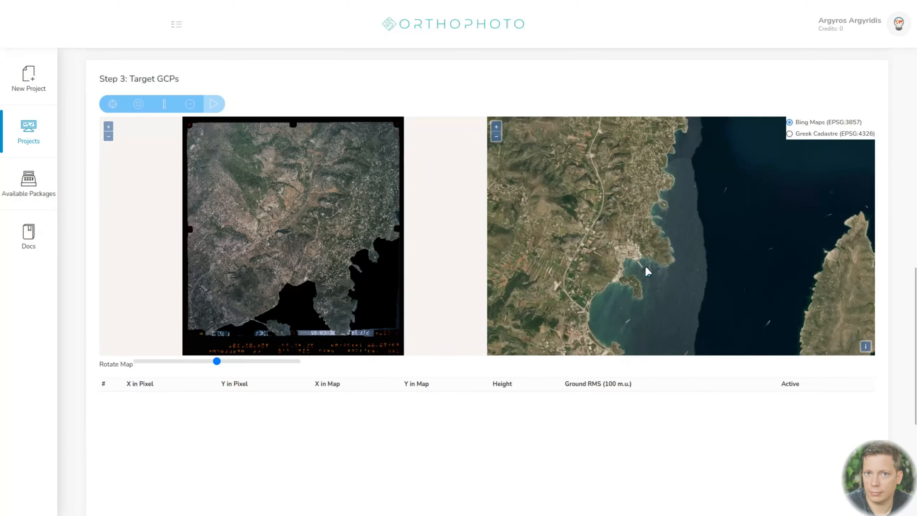
scroll(675, 254, "up", 3)
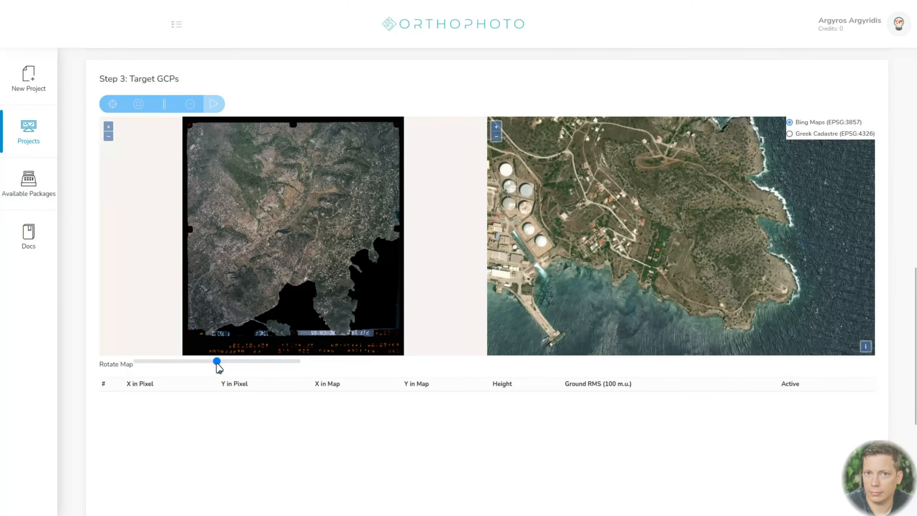
- Rotate the aerial photo counterclockwise to match the reference map's orientation, and find the headland's village road fork for matching
left_click_drag(217, 361, 199, 361)
scroll(346, 260, "up", 2)
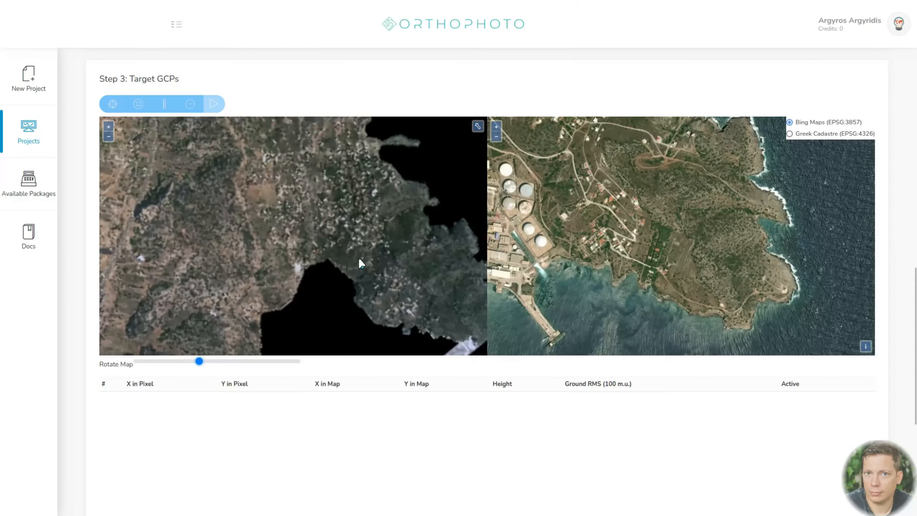
left_click_drag(394, 264, 356, 225)
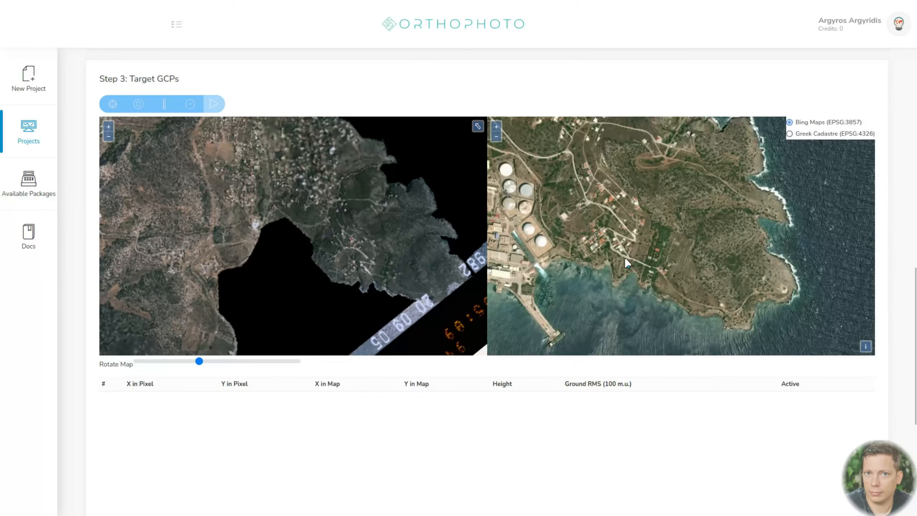
scroll(619, 235, "up", 2)
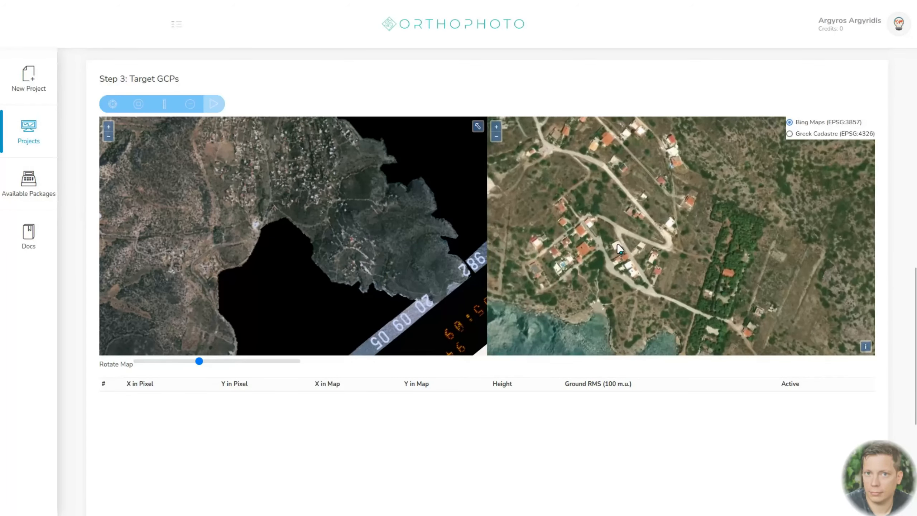
scroll(620, 242, "up", 1)
scroll(616, 228, "up", 2)
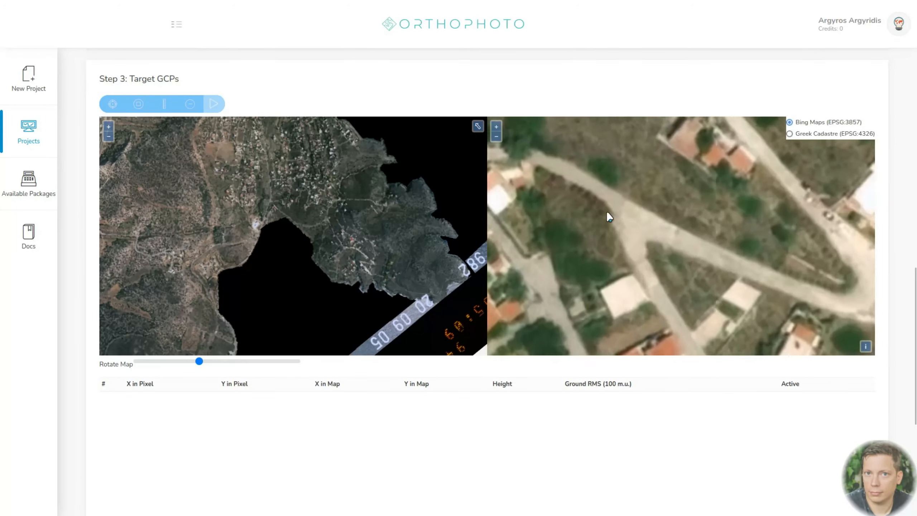
scroll(350, 262, "up", 3)
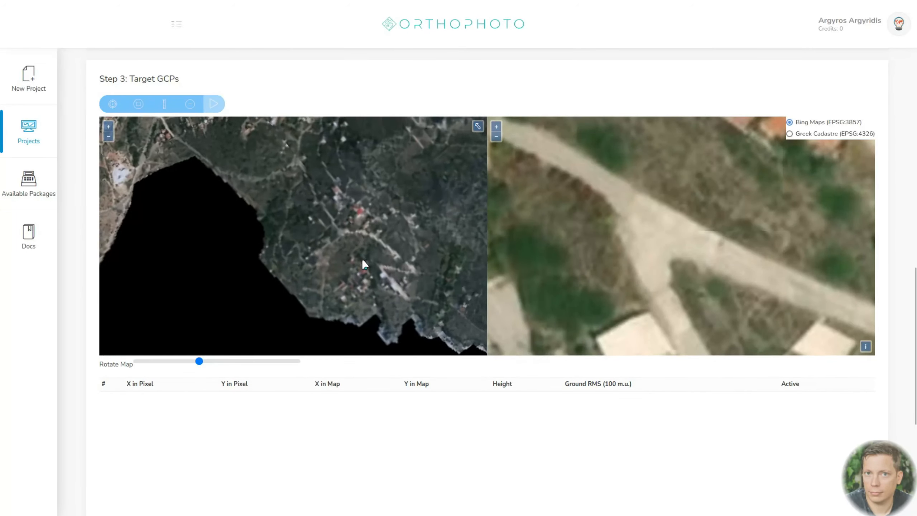
- Switch the reference map to Greek Cadastre (EPSG:4326) and locate the same road fork closely in the aerial photo
left_click(789, 134)
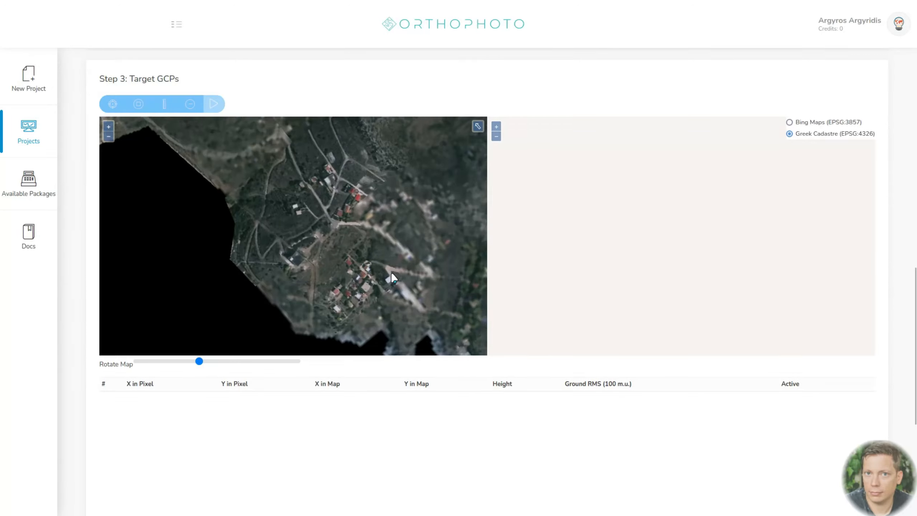
scroll(391, 274, "up", 2)
scroll(393, 276, "up", 3)
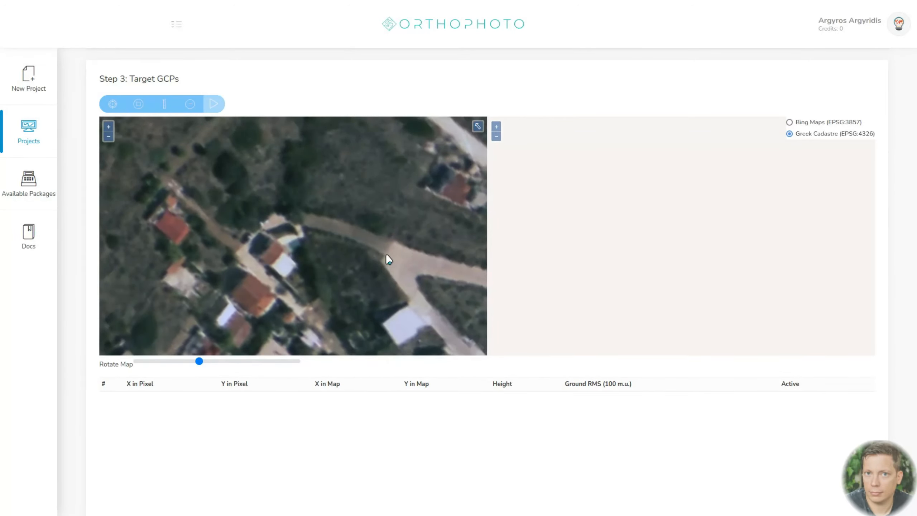
scroll(386, 256, "up", 1)
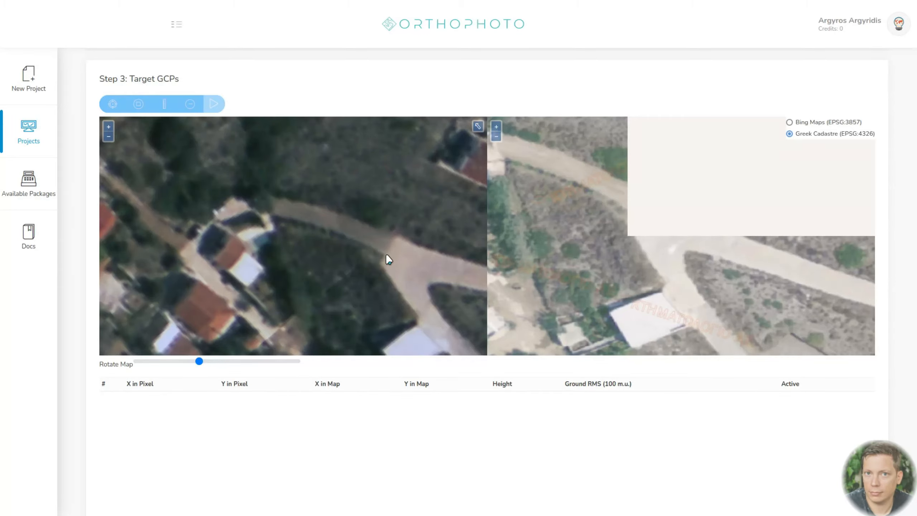
scroll(386, 256, "up", 1)
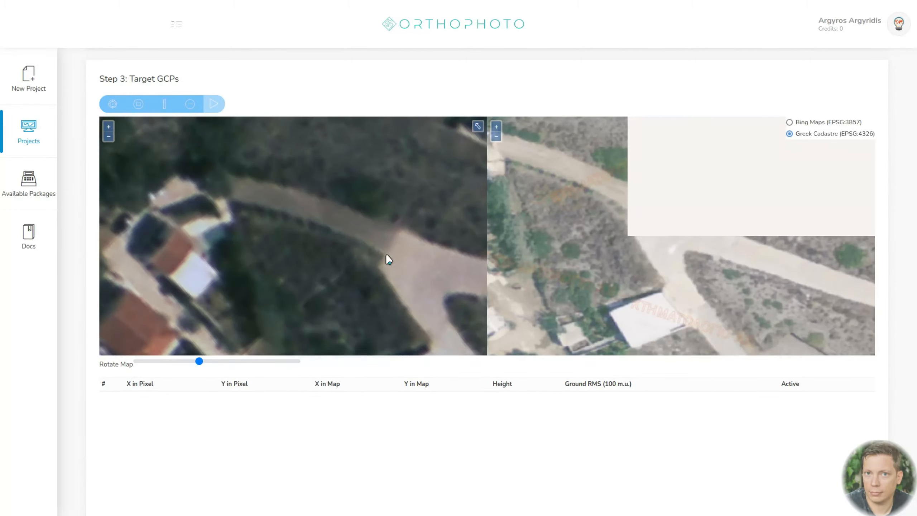
scroll(385, 254, "up", 1)
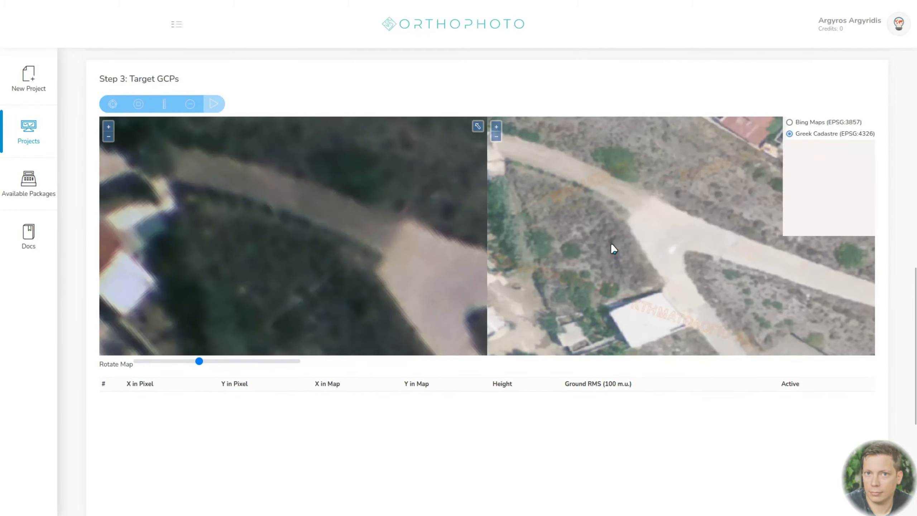
scroll(401, 214, "up", 1)
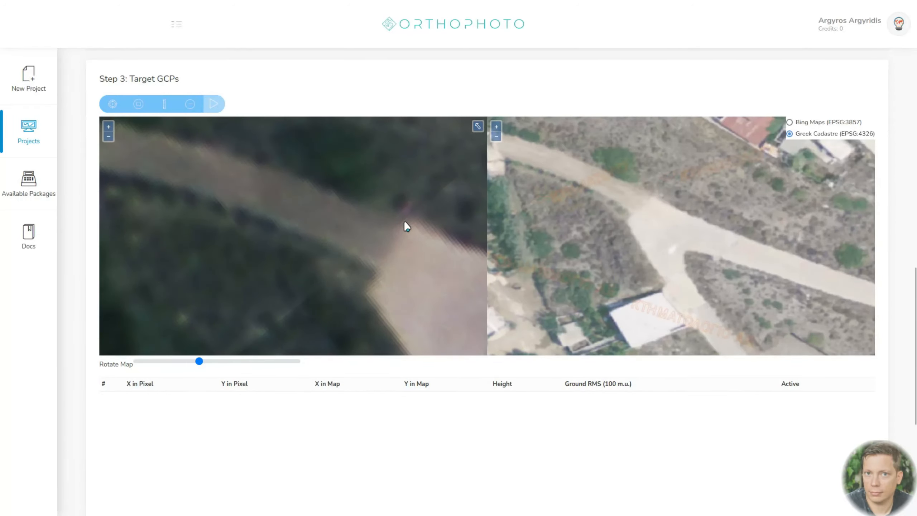
- Rotate the photo slightly clockwise, start targeting GCPs, and mark the first point at the road fork's western edge in both images
left_click_drag(199, 362, 205, 363)
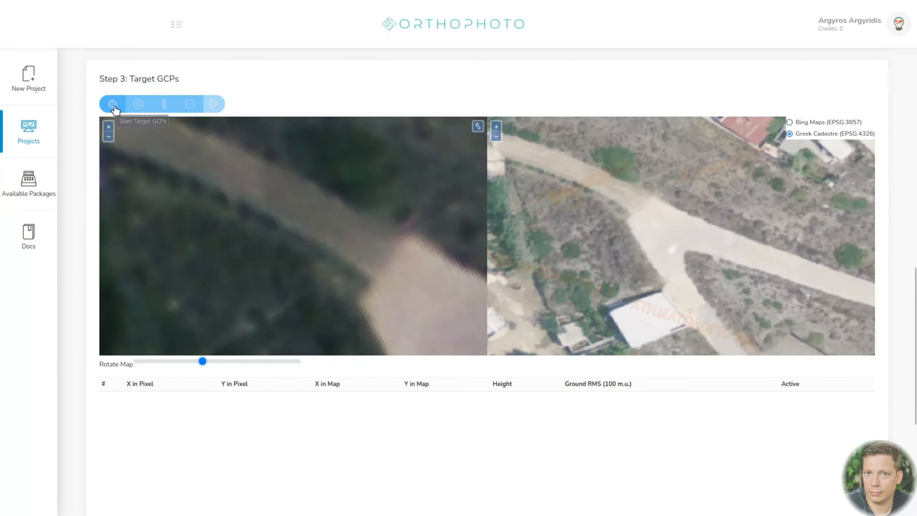
left_click(379, 272)
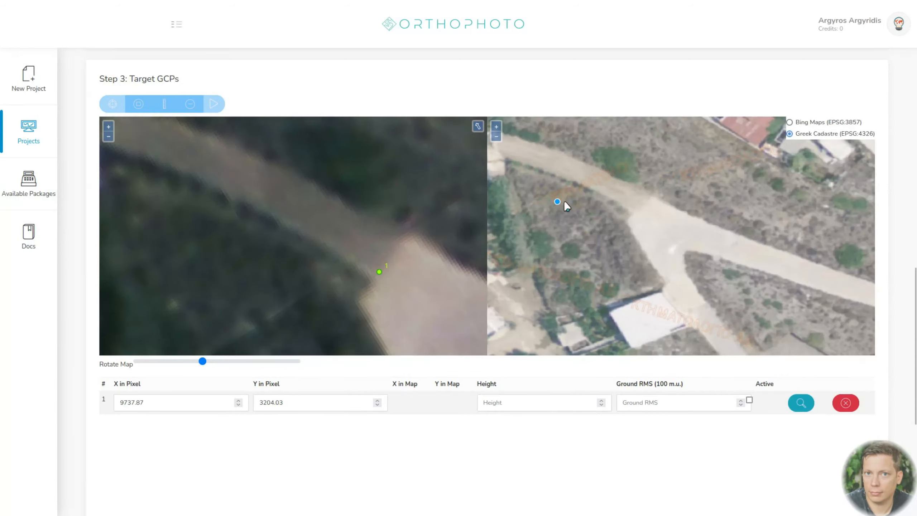
left_click(633, 212)
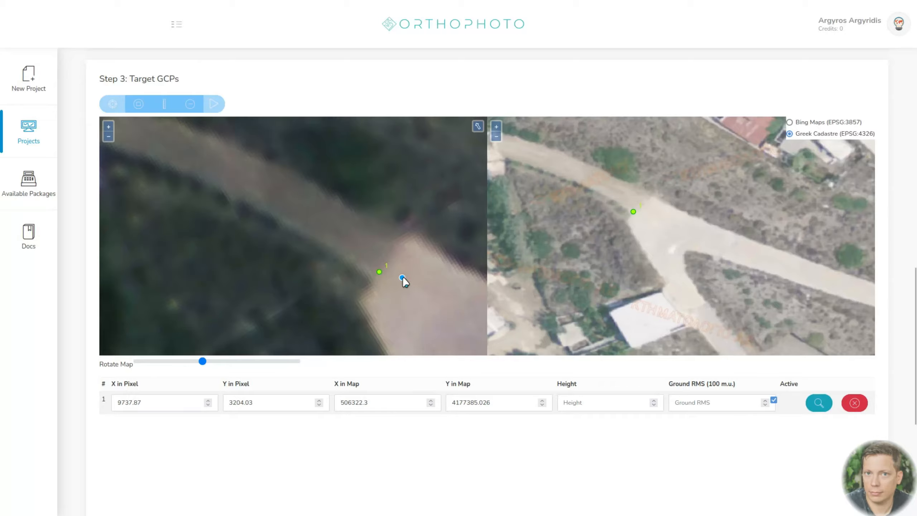
- Add the second GCP at the tip of the vegetation wedge between the two forking roads, in both the photo and the map
scroll(392, 278, "down", 2)
scroll(429, 321, "up", 2)
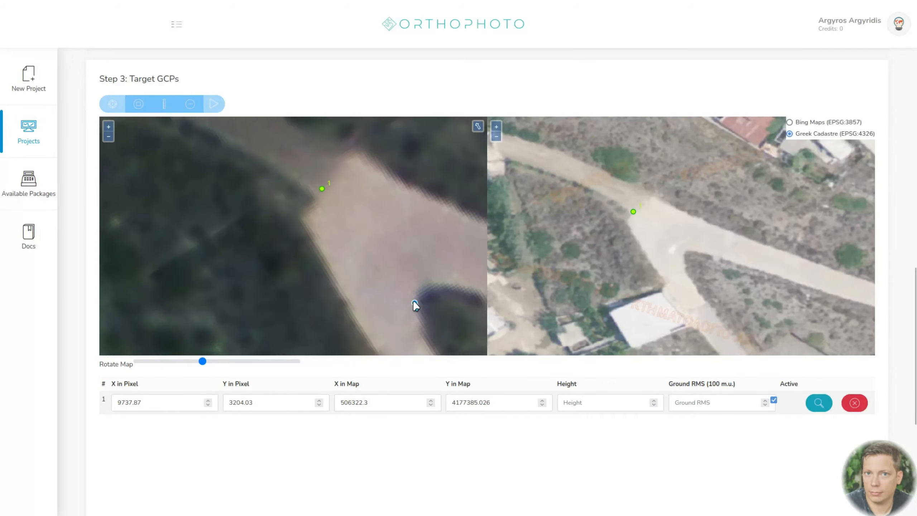
scroll(429, 307, "up", 2)
scroll(703, 275, "up", 4)
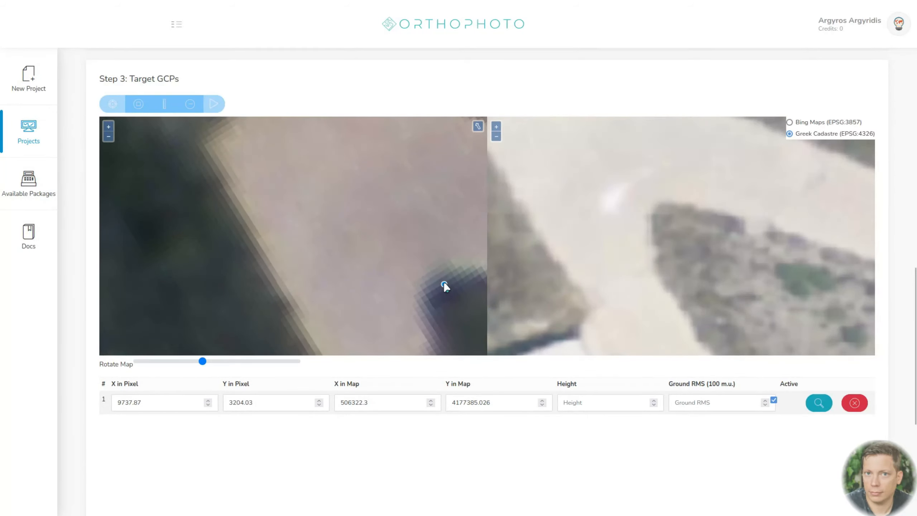
left_click(443, 274)
left_click(660, 205)
- Add the third GCP at the western end of the thin white wall east of the fork, in both the photo and the map
scroll(329, 226, "down", 3)
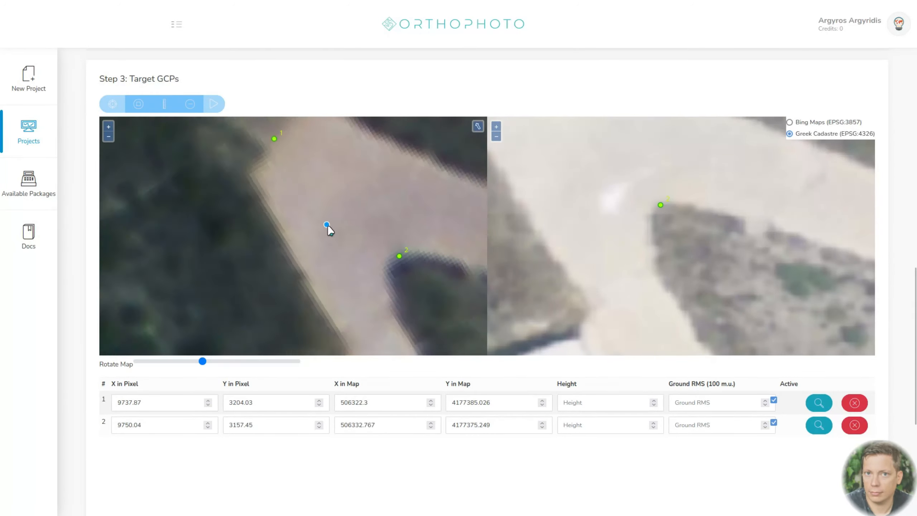
scroll(334, 226, "down", 4)
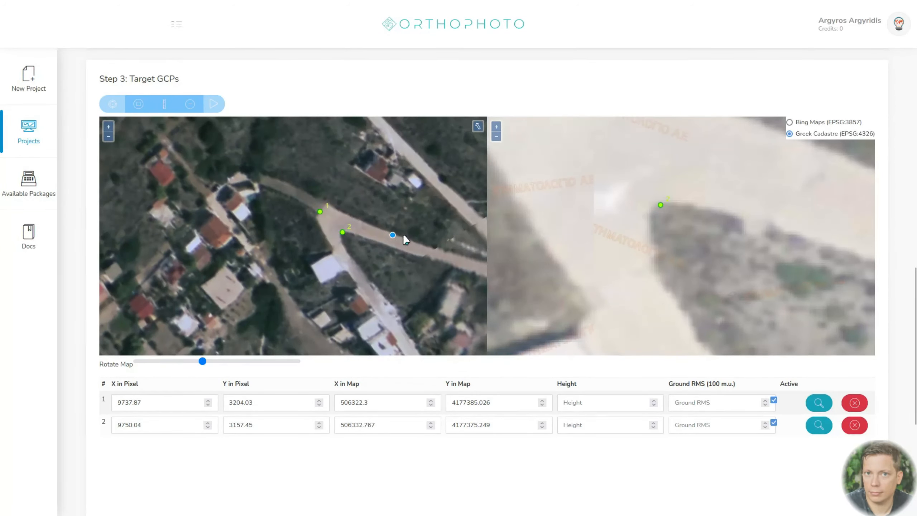
left_click_drag(341, 221, 301, 219)
left_click_drag(770, 259, 483, 205)
left_click_drag(829, 257, 477, 175)
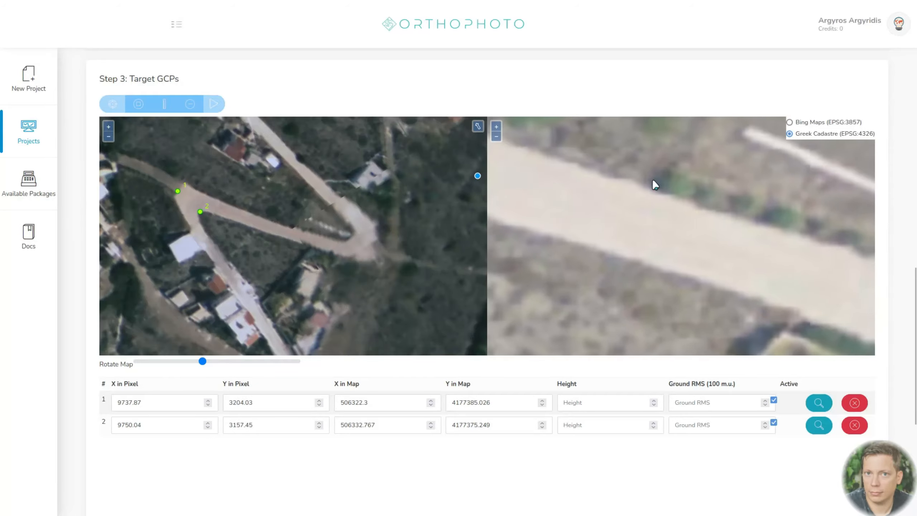
left_click_drag(805, 177, 631, 244)
scroll(634, 248, "up", 2)
scroll(307, 205, "up", 4)
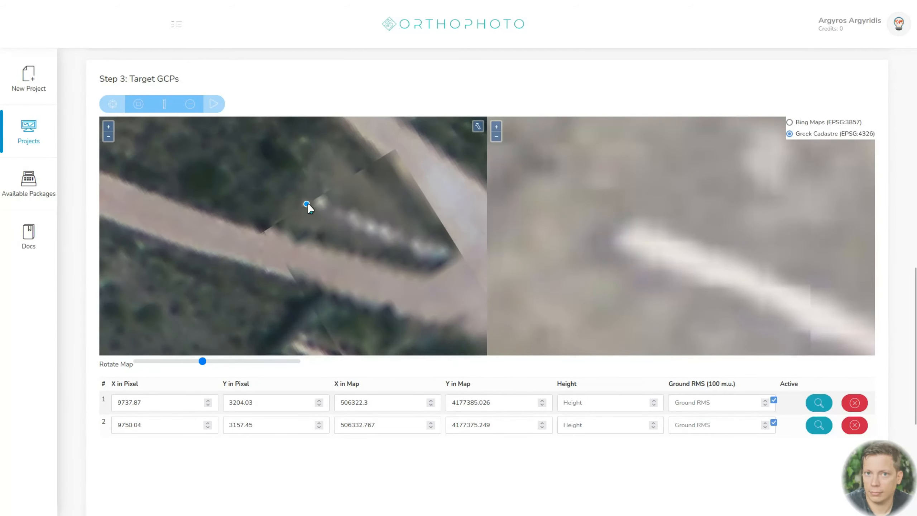
scroll(301, 209, "up", 2)
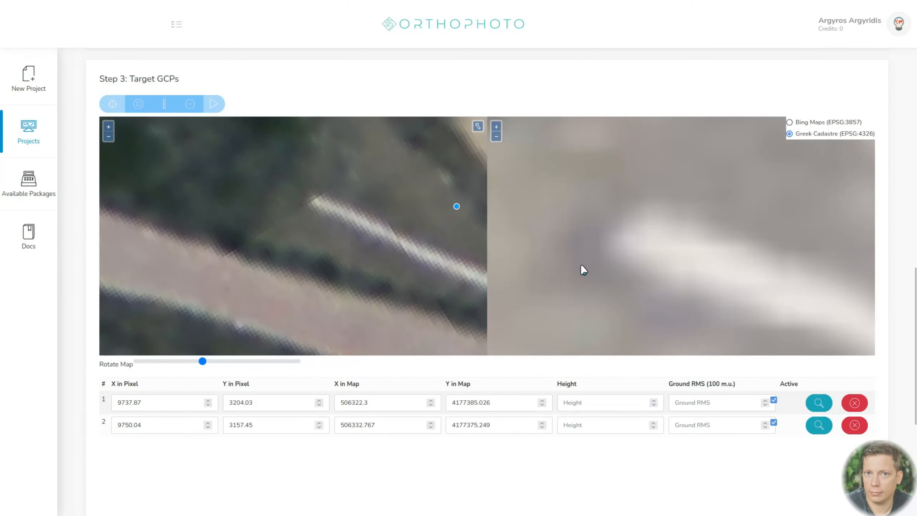
left_click(300, 207)
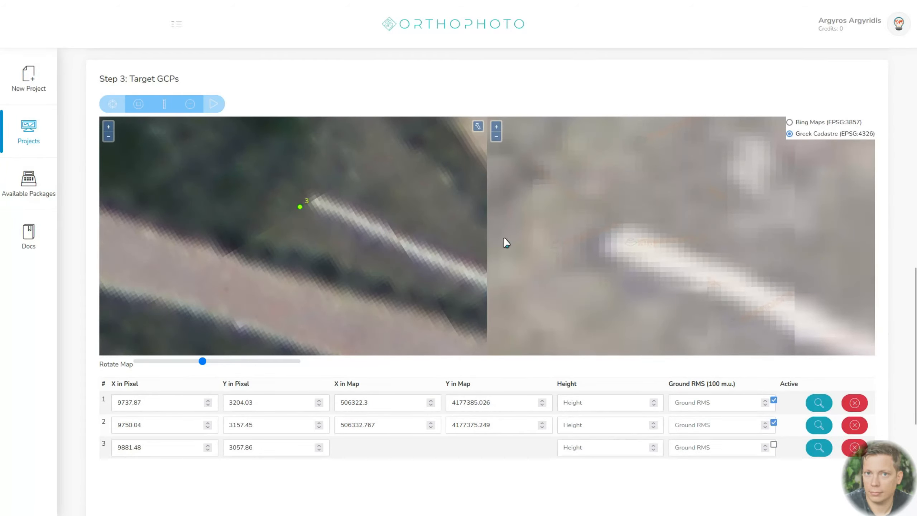
left_click(592, 259)
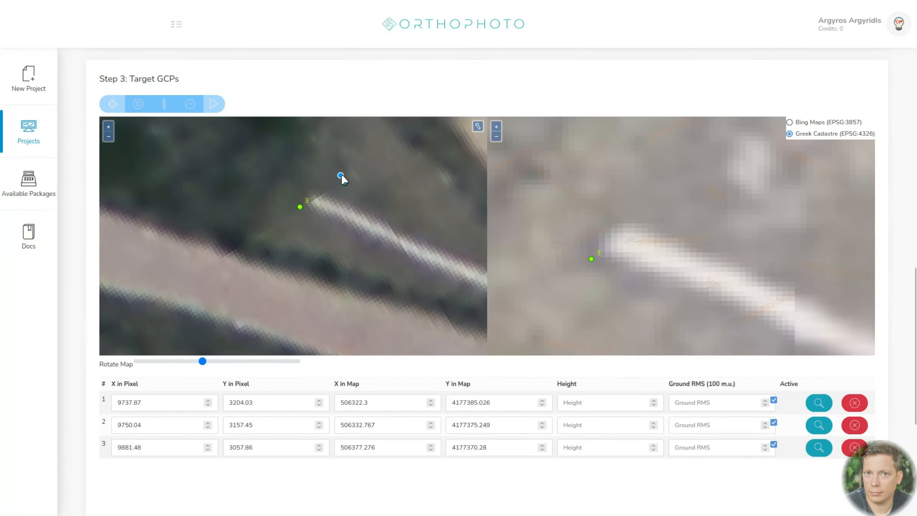
- Add the fourth GCP where the pale wall meets the upper road's eastern edge, in both the photo and the map
scroll(341, 175, "down", 5)
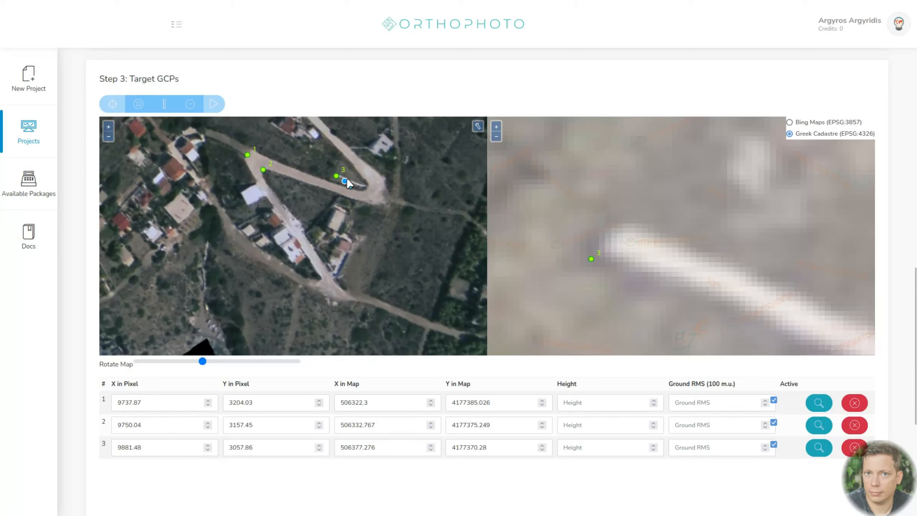
scroll(809, 210, "down", 2)
left_click_drag(809, 210, 530, 297)
scroll(621, 253, "down", 3)
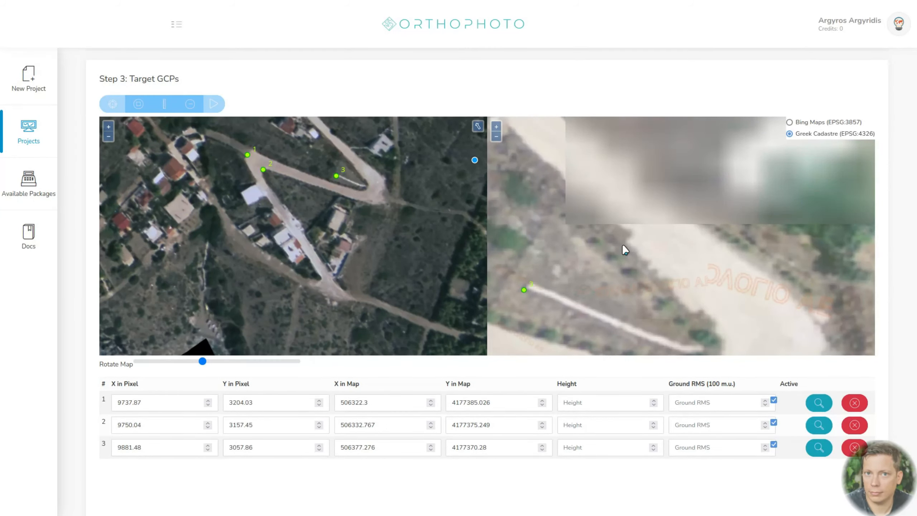
scroll(614, 141, "up", 3)
scroll(337, 146, "up", 2)
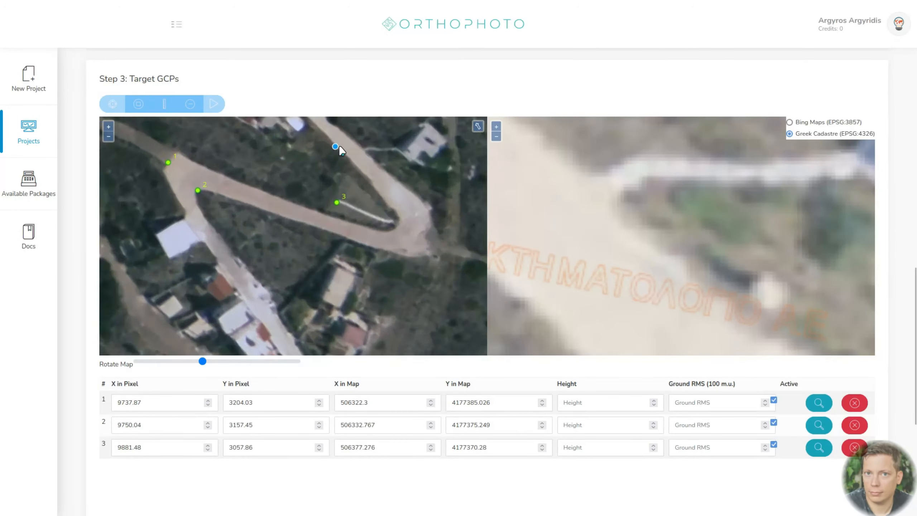
scroll(382, 145, "up", 3)
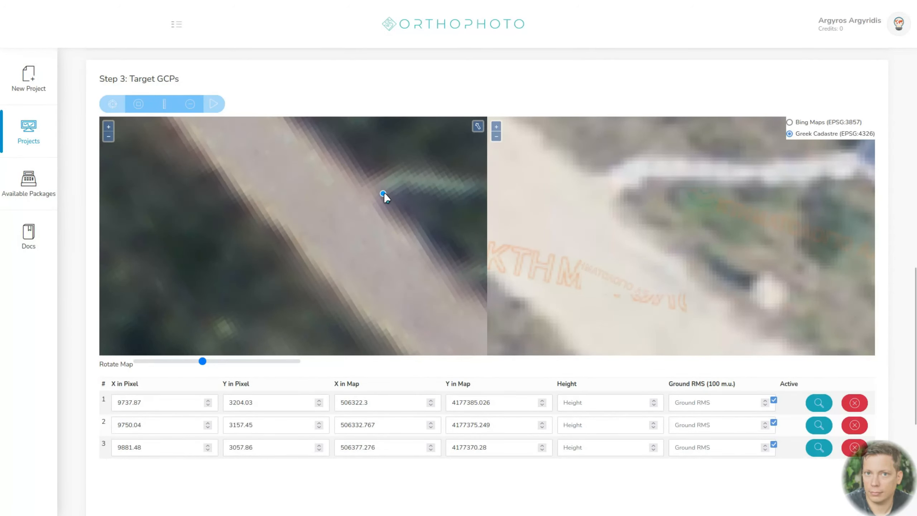
left_click(383, 193)
left_click(623, 190)
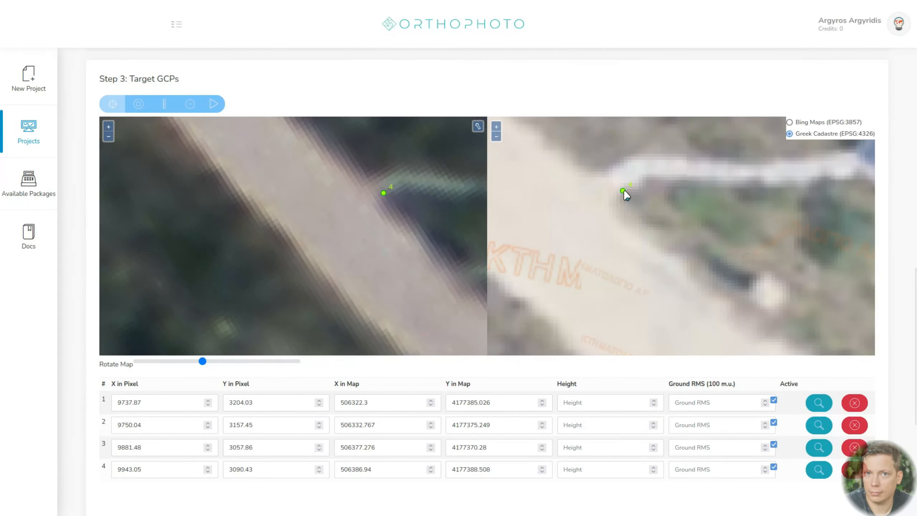
- Add the fifth GCP at the road's eastern edge, just northwest of the fourth point, in both the photo and the map
left_click(373, 185)
left_click(603, 177)
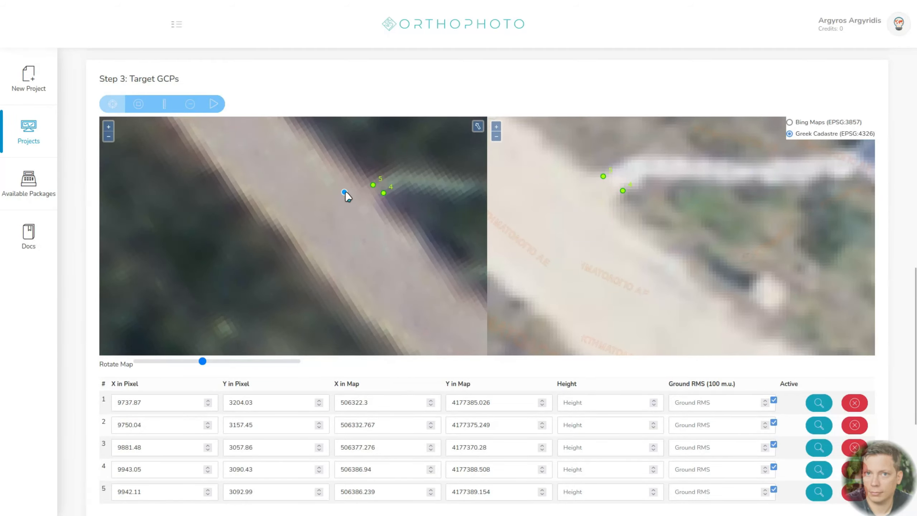
- Check which sources are available for the active DEM, keeping the System DEM selected
scroll(346, 191, "down", 5)
scroll(623, 250, "down", 2)
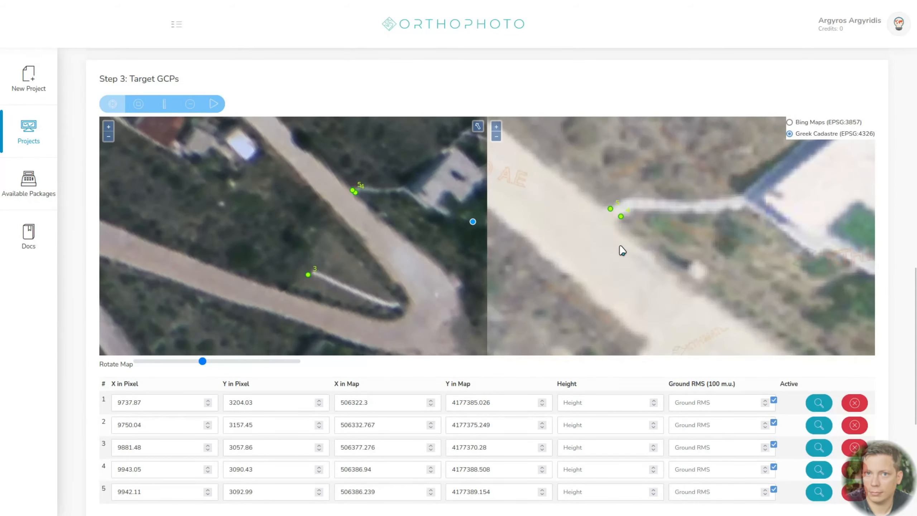
scroll(619, 250, "down", 1)
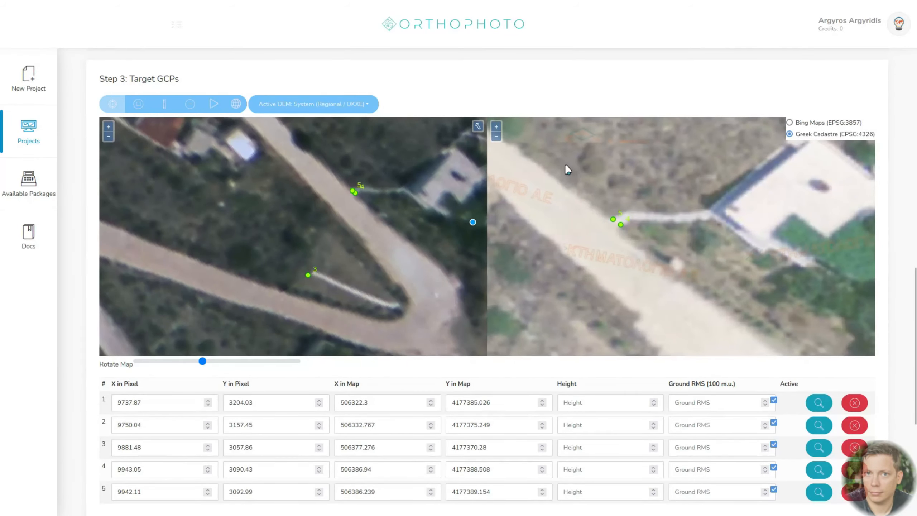
left_click_drag(564, 164, 694, 248)
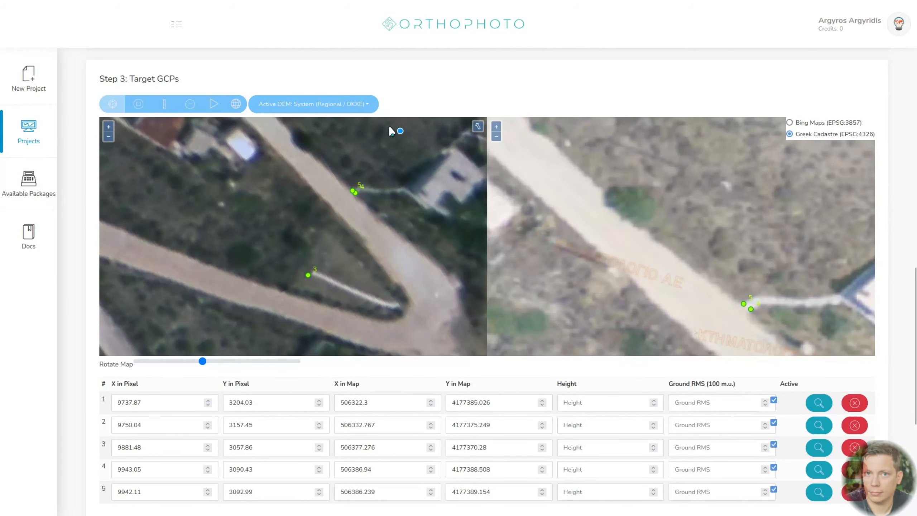
left_click(368, 105)
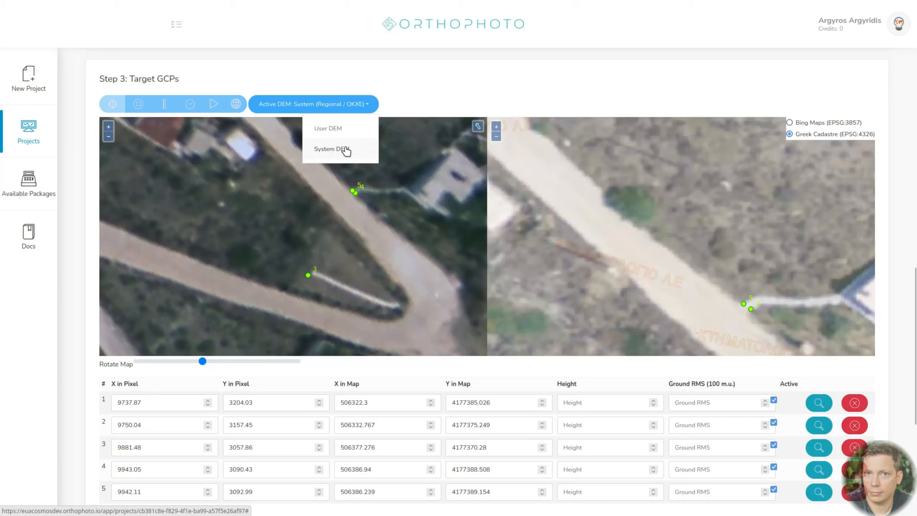
left_click(395, 95)
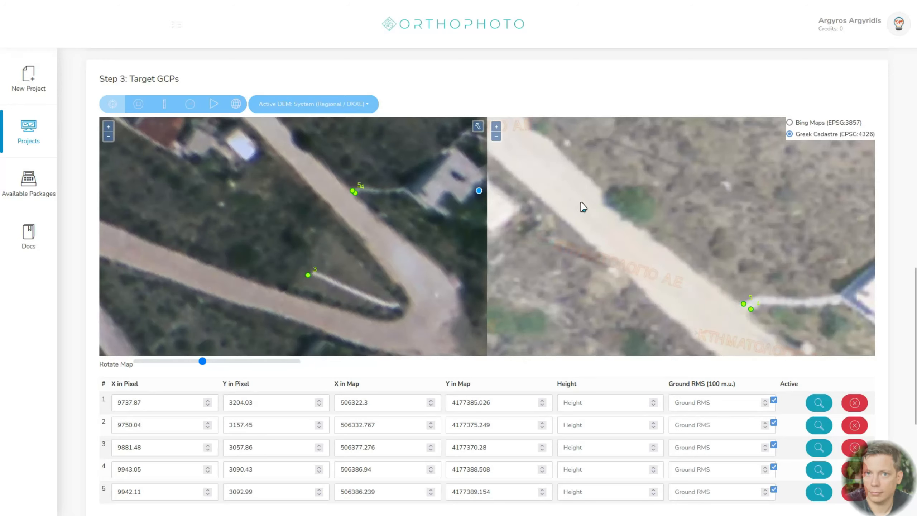
- Try a sixth GCP where the upper dirt road meets the grey paved junction at its northwestern end, in both images
left_click_drag(568, 174, 757, 324)
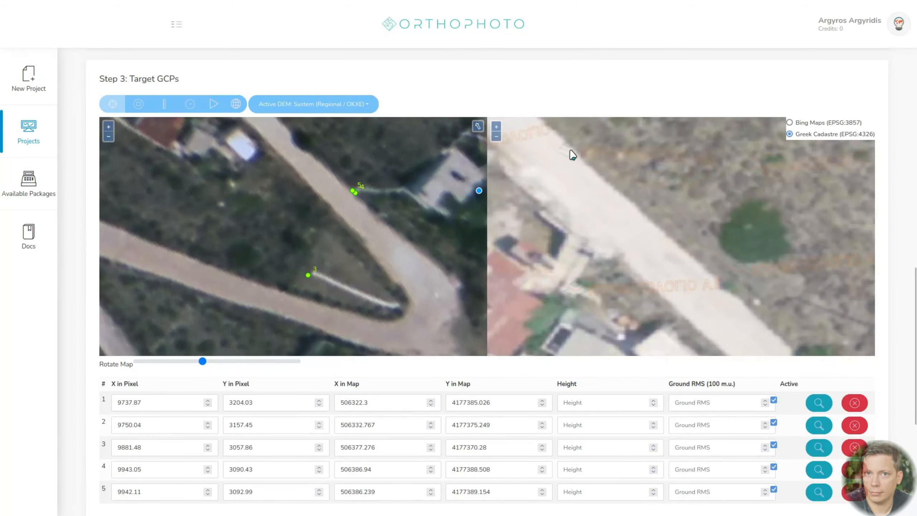
scroll(570, 205, "down", 4)
scroll(353, 235, "down", 4)
left_click_drag(304, 164, 341, 222)
scroll(562, 176, "down", 3)
left_click_drag(562, 176, 722, 275)
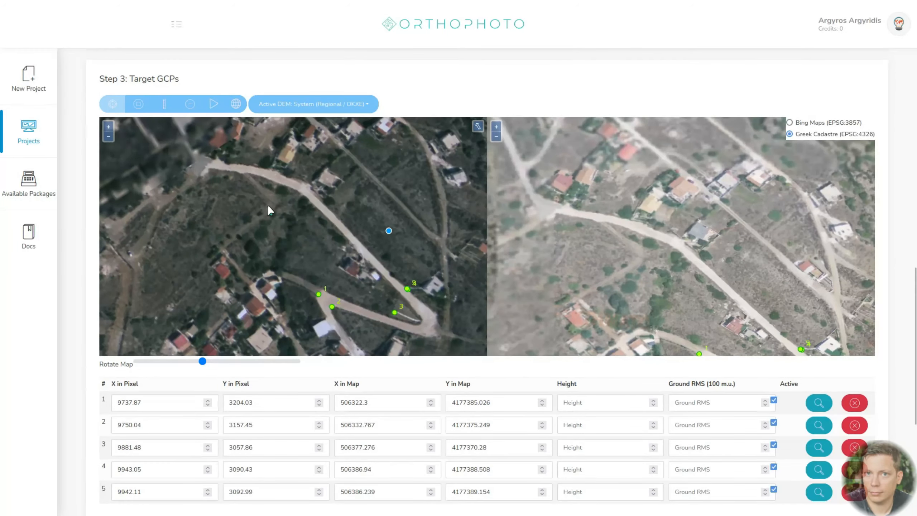
scroll(204, 152, "up", 5)
scroll(563, 198, "up", 3)
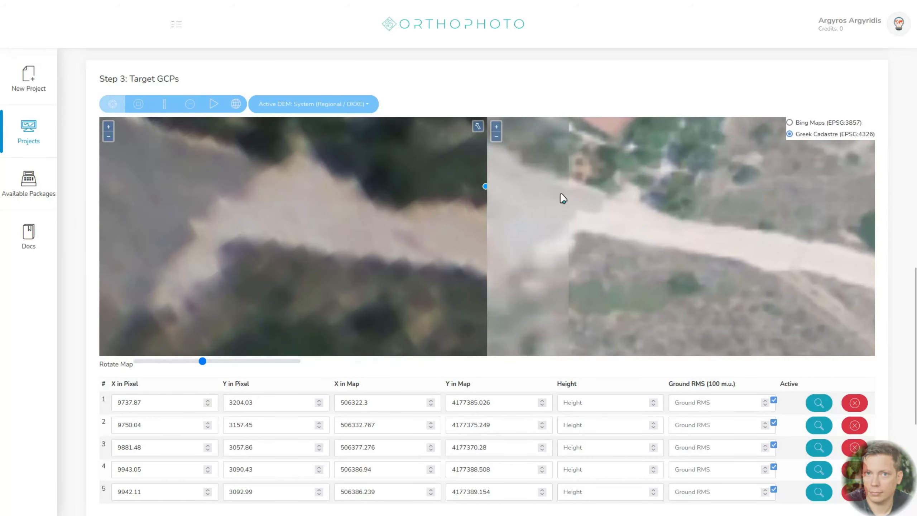
left_click(245, 201)
left_click(601, 213)
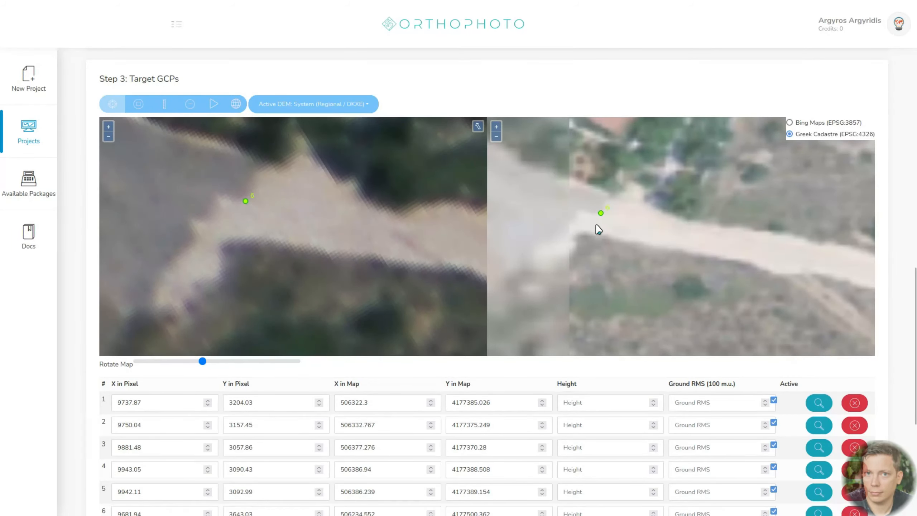
- Delete the sixth GCP from the point table
scroll(558, 231, "up", 2)
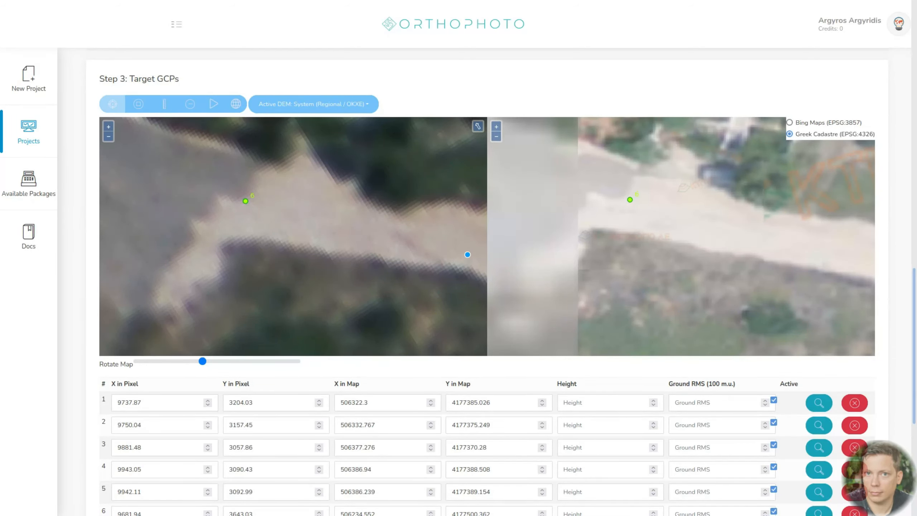
scroll(890, 412, "down", 2)
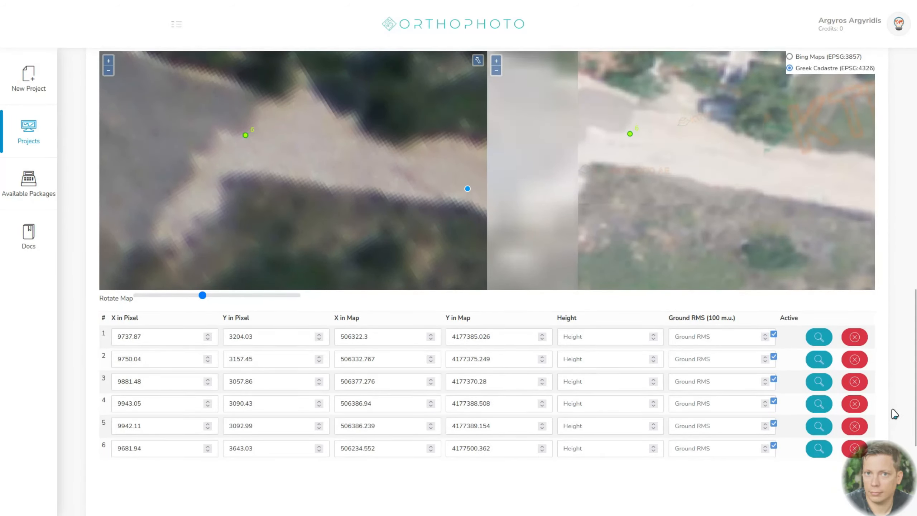
left_click(854, 447)
- Add a GCP at the tip of the vegetation inside the Y-shaped road fork north of the paved junction, in both images
scroll(348, 278, "down", 1)
scroll(665, 265, "down", 2)
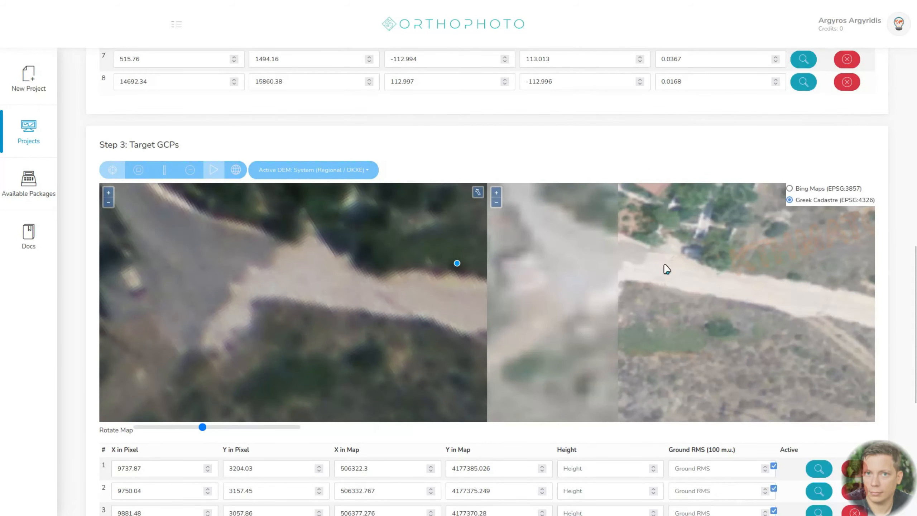
left_click_drag(665, 245, 787, 314)
scroll(280, 248, "down", 2)
left_click_drag(281, 249, 401, 387)
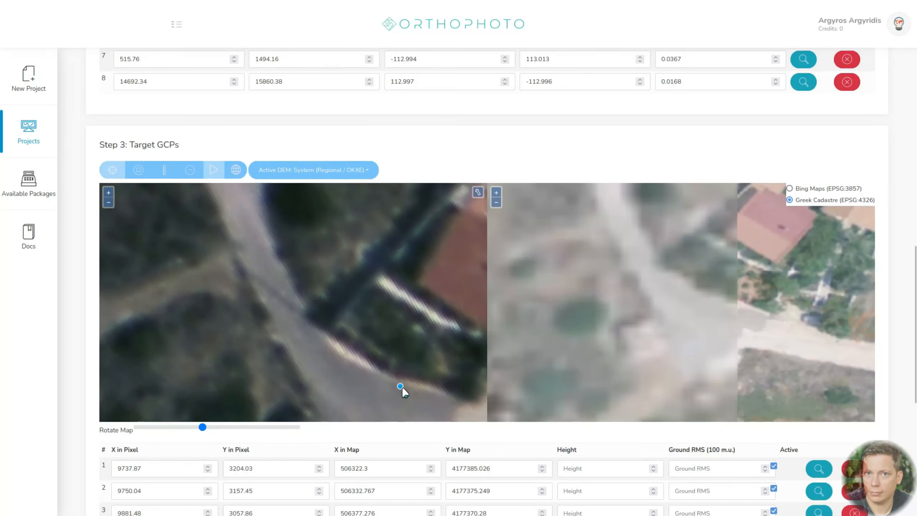
scroll(280, 235, "up", 2)
left_click_drag(279, 235, 326, 356)
scroll(276, 305, "down", 3)
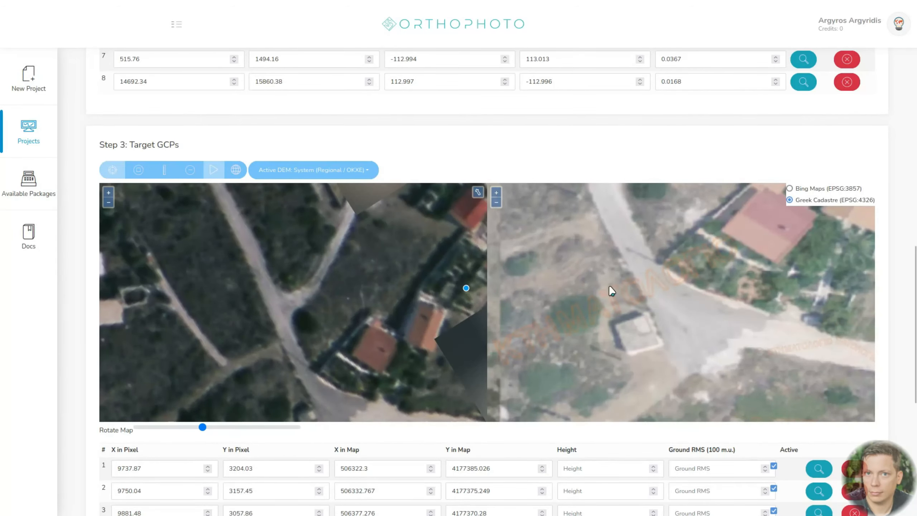
scroll(608, 282, "down", 1)
left_click_drag(591, 231, 596, 353)
scroll(615, 313, "up", 2)
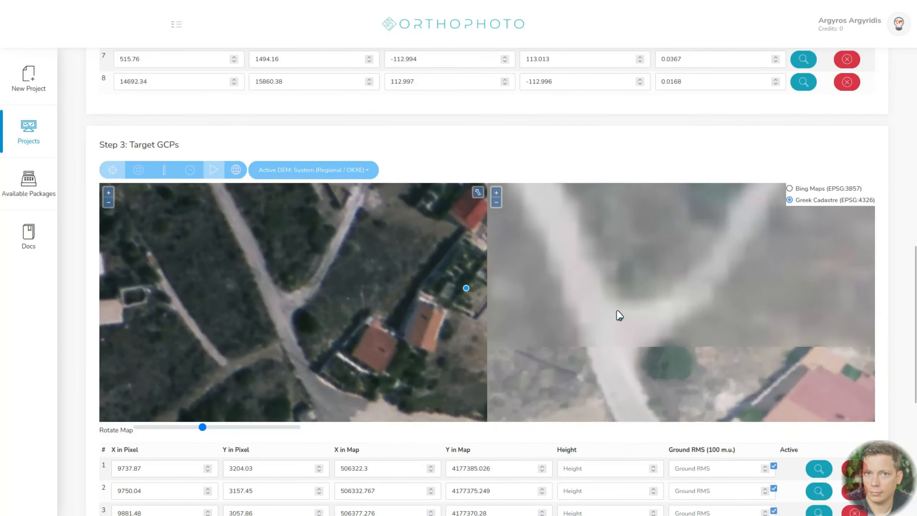
scroll(246, 311, "up", 3)
left_click(267, 312)
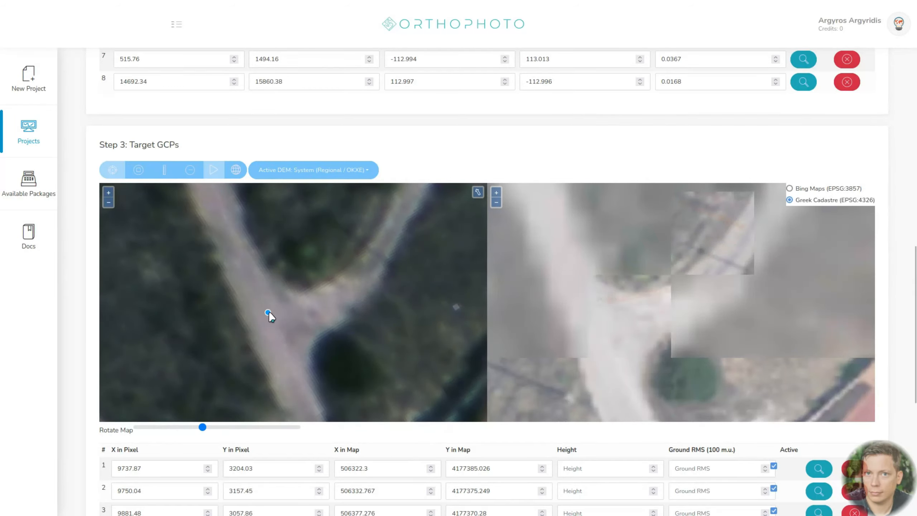
left_click(271, 306)
left_click(617, 291)
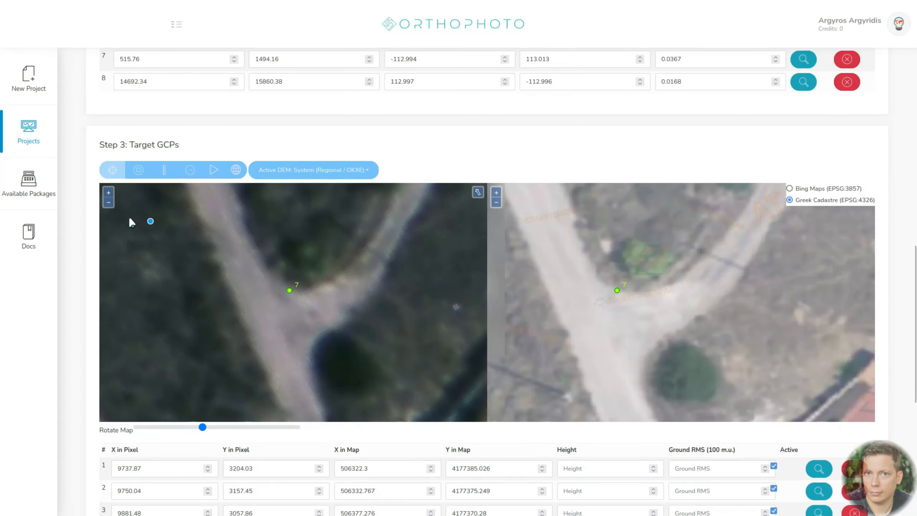
- Leave point-adding mode and run the computation from the targeted GCPs using the active System DEM
left_click(140, 176)
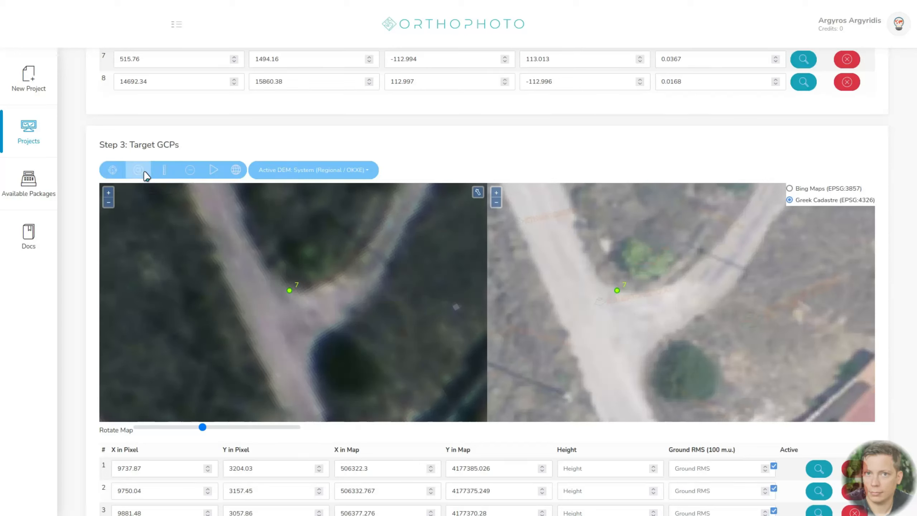
left_click(214, 173)
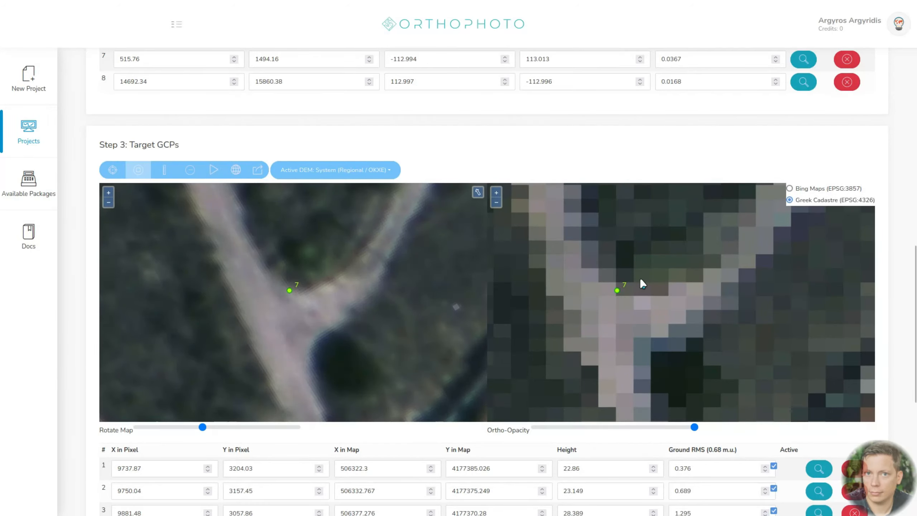
- Examine how the generated orthophoto overlay lines up with the Greek Cadastre map across the GCP area and the village to the north
scroll(640, 277, "down", 1)
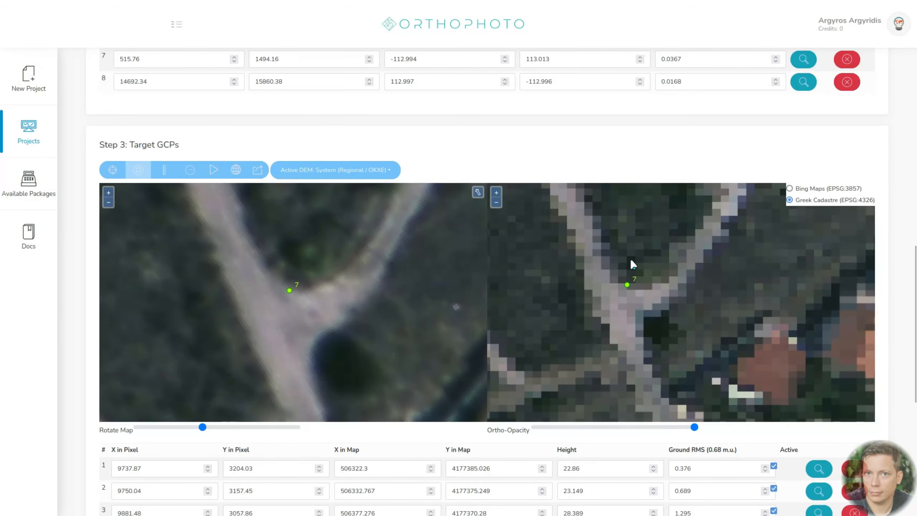
scroll(631, 260, "down", 2)
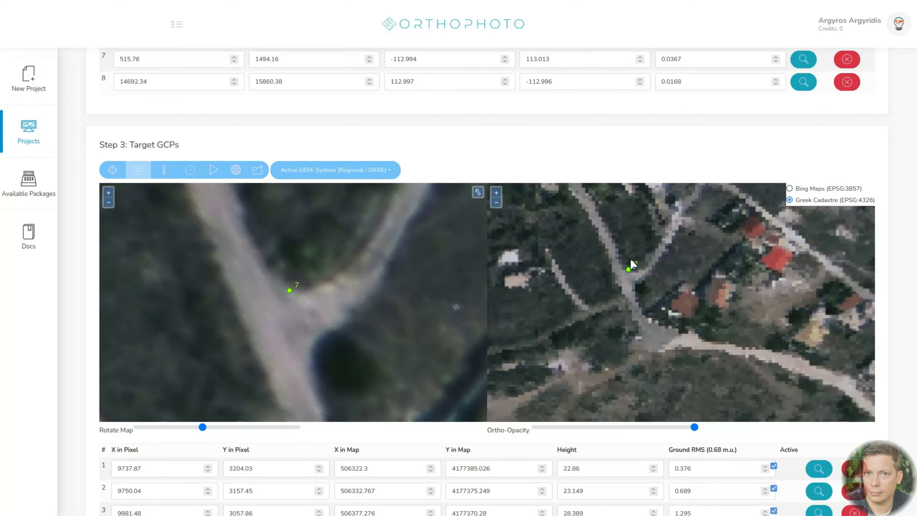
scroll(631, 261, "down", 1)
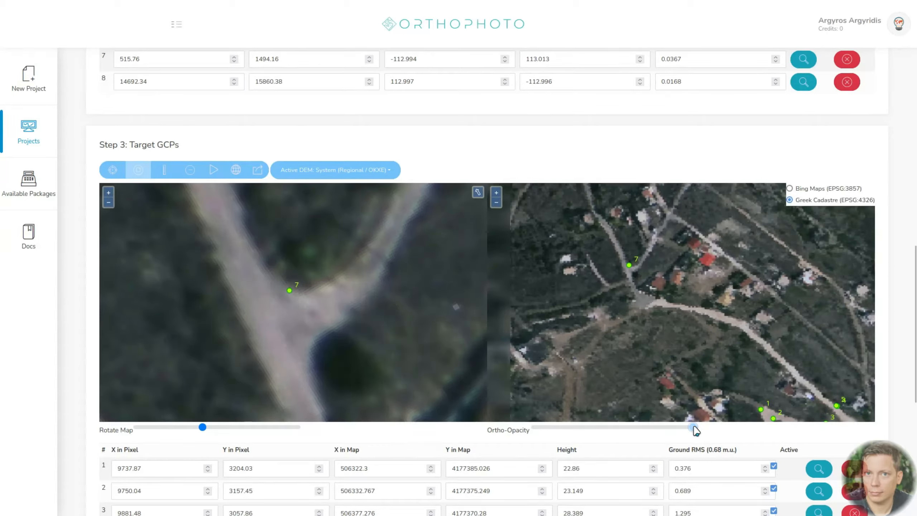
left_click_drag(694, 428, 716, 440)
scroll(625, 303, "down", 2)
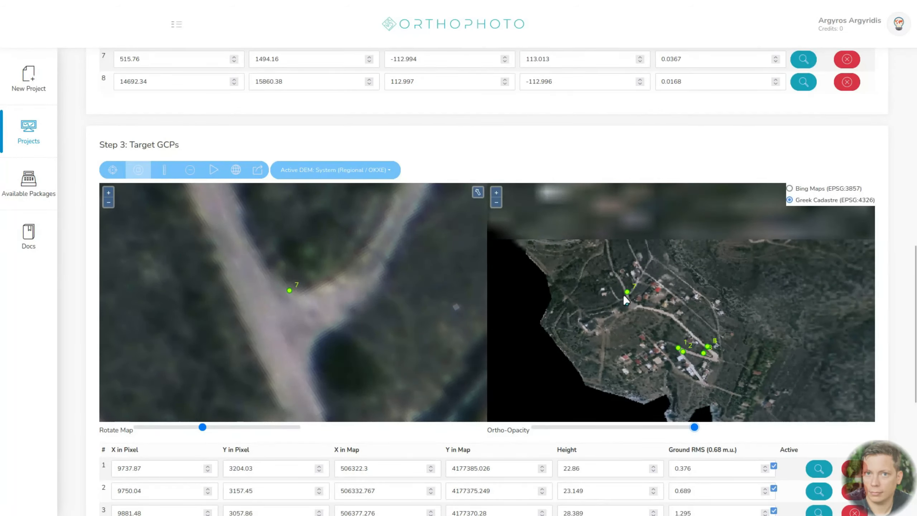
scroll(659, 359, "down", 2)
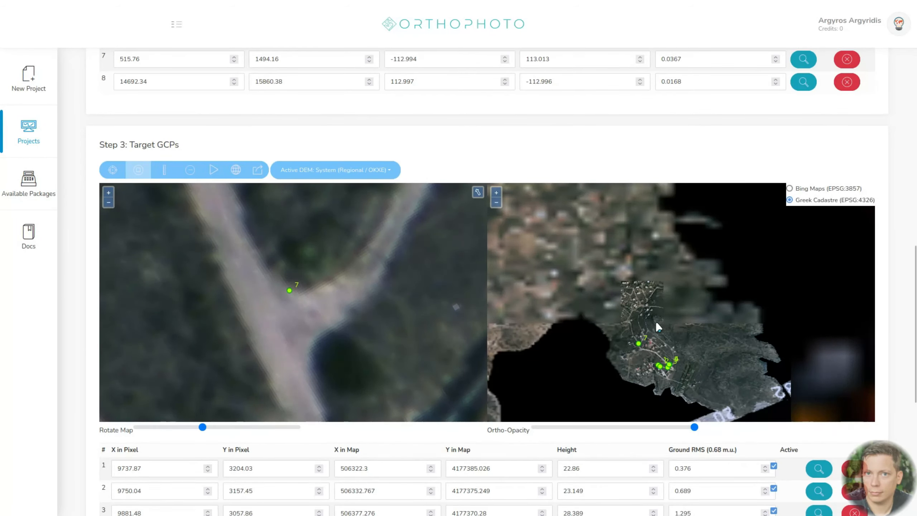
left_click_drag(617, 322, 667, 335)
left_click_drag(694, 428, 726, 436)
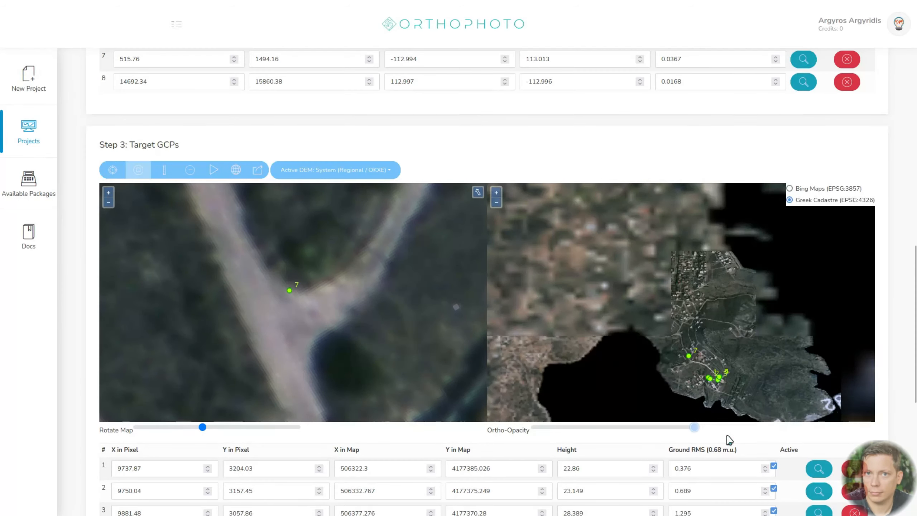
scroll(583, 241, "up", 2)
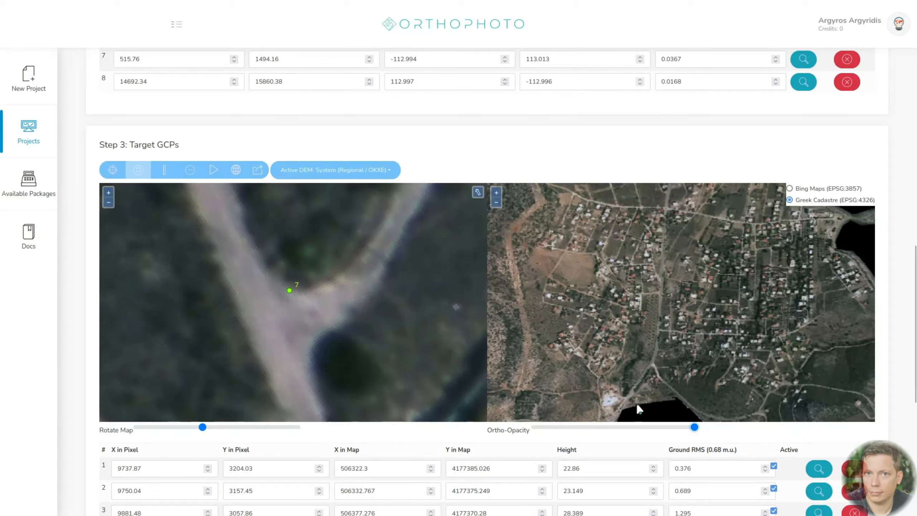
mouse_move(694, 428)
left_mouse_down()
mouse_move(534, 429)
mouse_move(715, 432)
mouse_move(533, 430)
mouse_move(694, 428)
left_mouse_up()
- Locate the village crossroads north of the existing GCPs in both images and make the orthophoto overlay fully transparent
scroll(263, 289, "down", 1)
scroll(263, 288, "down", 4)
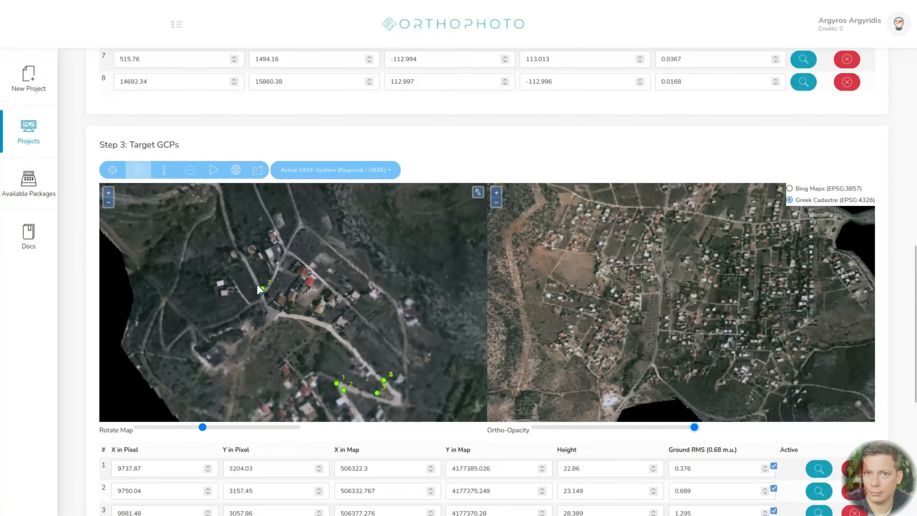
scroll(257, 284, "up", 5)
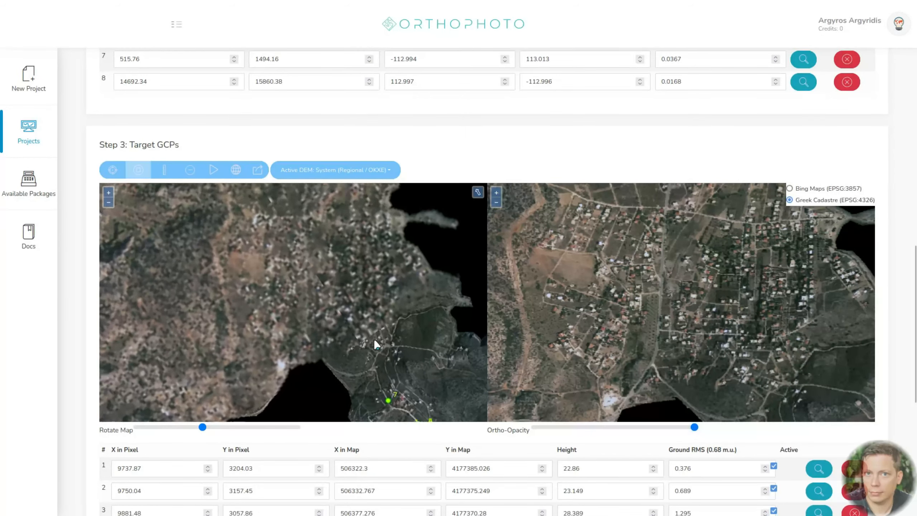
scroll(340, 225, "up", 4)
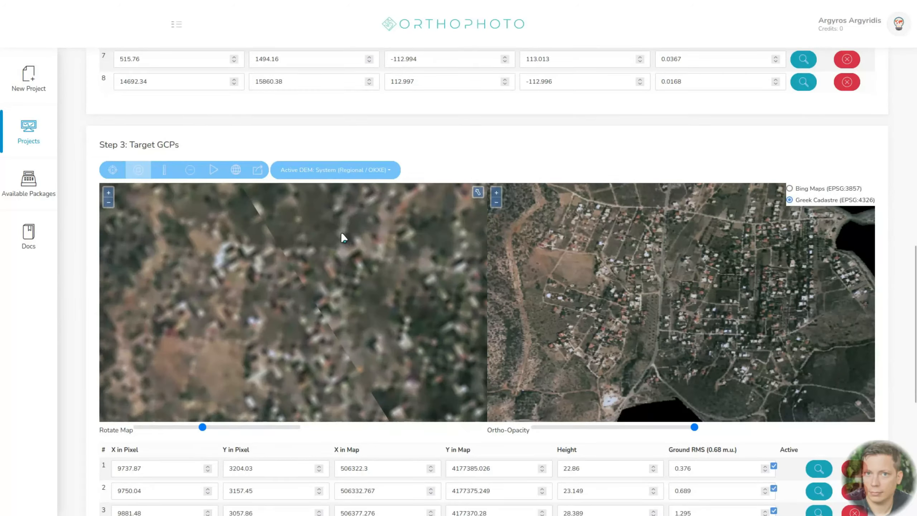
scroll(356, 257, "up", 3)
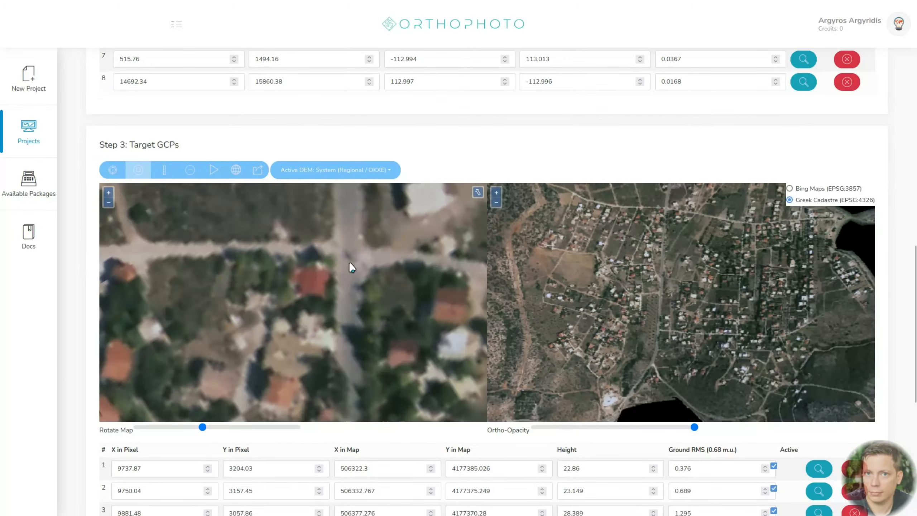
scroll(665, 263, "up", 6)
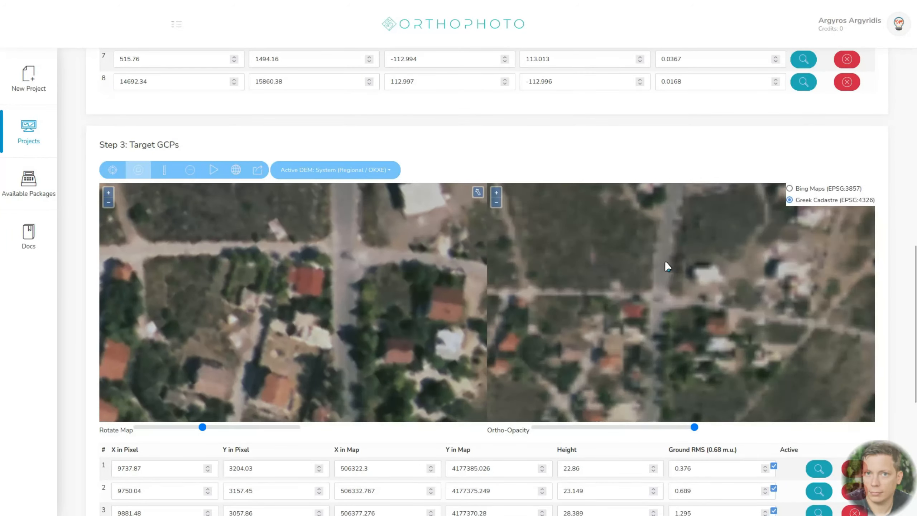
left_click_drag(694, 428, 446, 438)
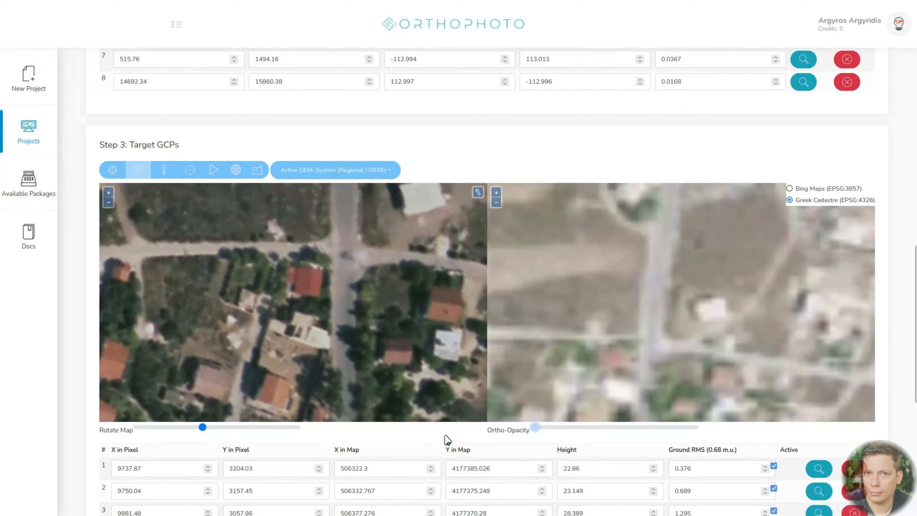
- Add two GCPs at the village crossroads, one at its northeast corner and one at its northwest corner, in both images
scroll(672, 285, "down", 2)
scroll(375, 242, "up", 2)
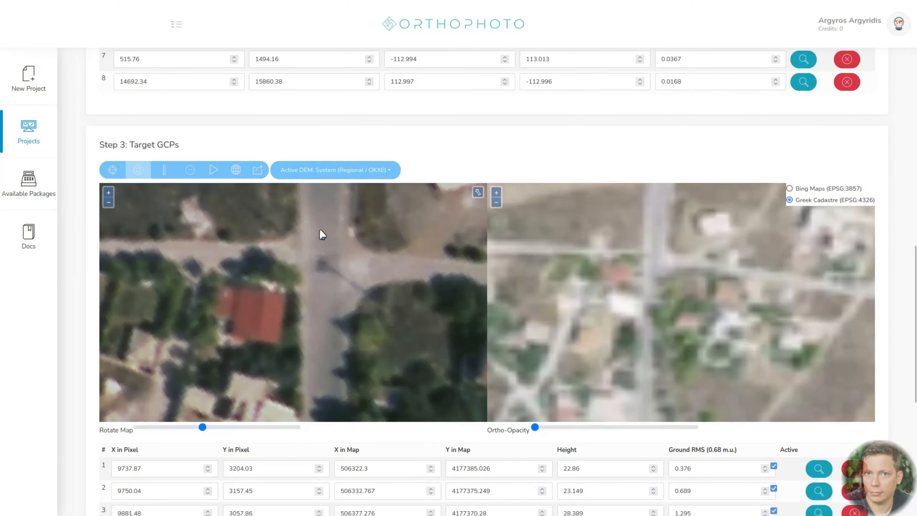
left_click(113, 170)
left_click(365, 253)
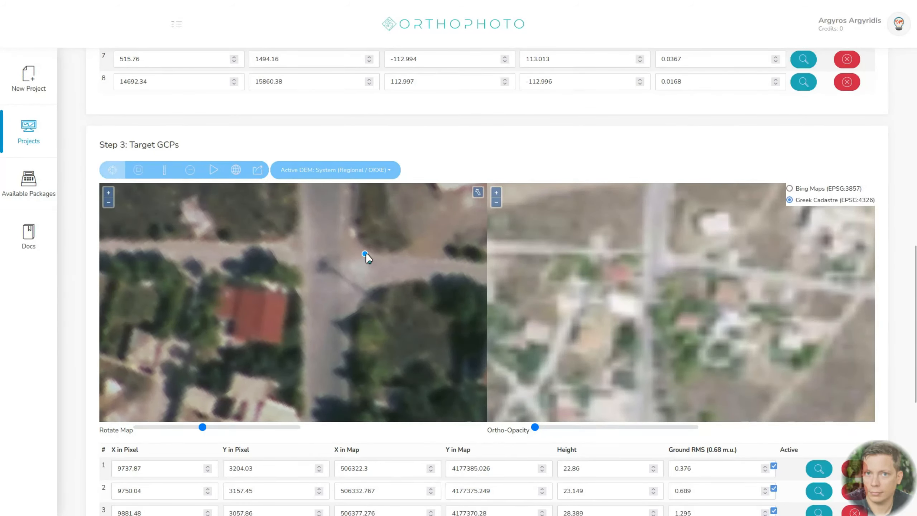
left_click(670, 254)
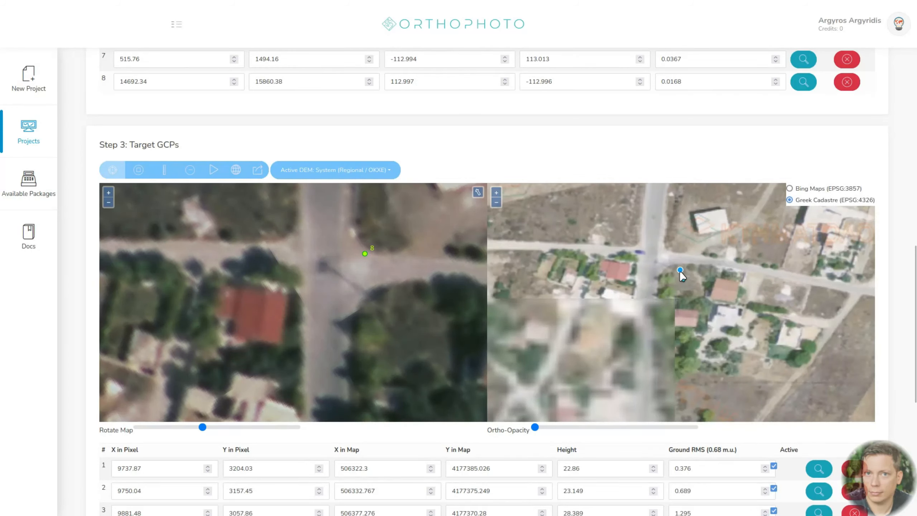
left_click(666, 250)
- Recompute the orthorectification with the new crossroads points and review the ground RMS of each GCP
left_click(213, 171)
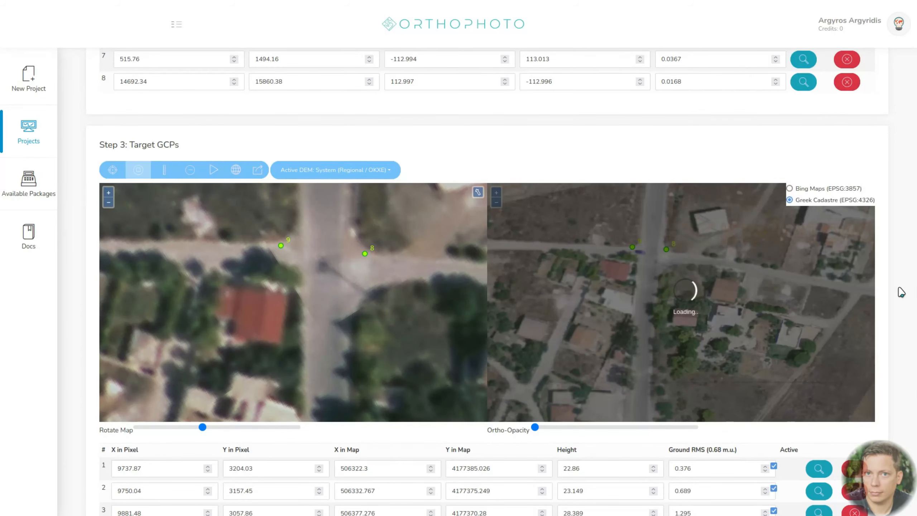
scroll(898, 293, "down", 5)
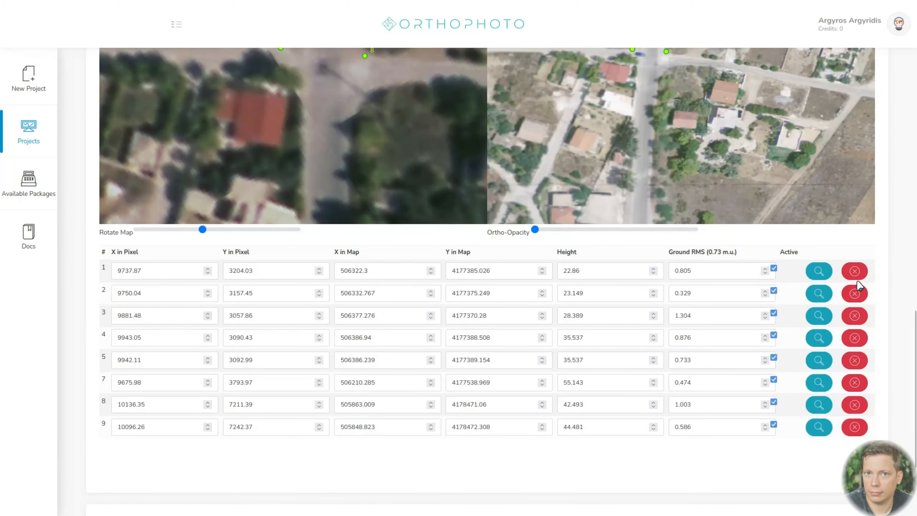
scroll(881, 289, "up", 3)
scroll(708, 201, "up", 2)
scroll(278, 179, "up", 2)
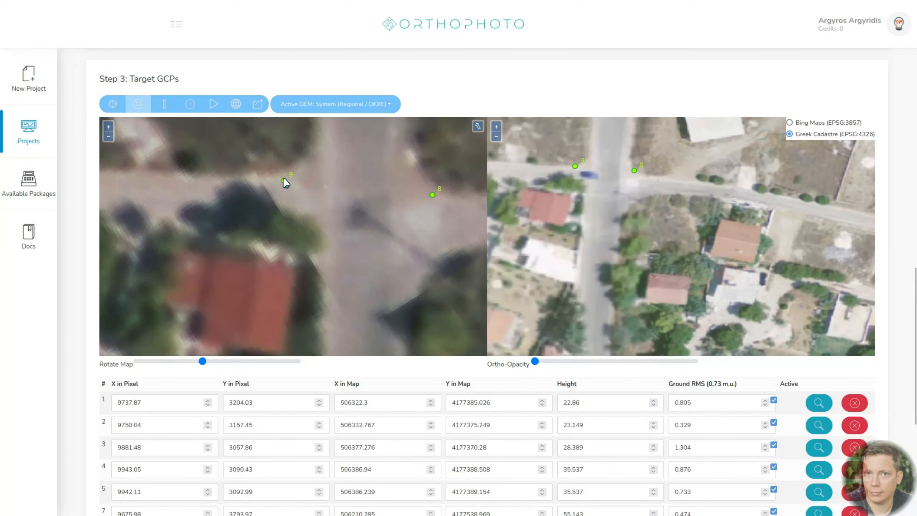
- Inspect GCP 3 at the end of the white wall in both images, deactivate it and rerun the orthorectification
left_click(819, 447)
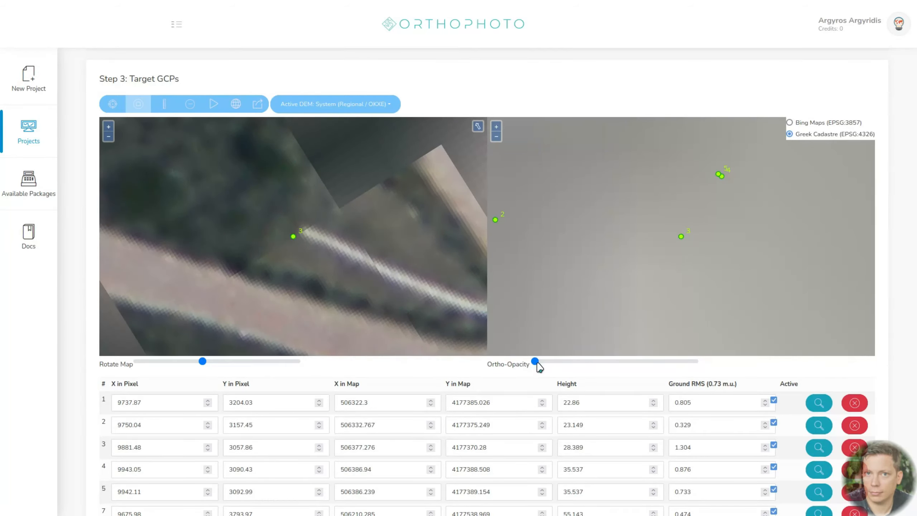
scroll(693, 254, "down", 1)
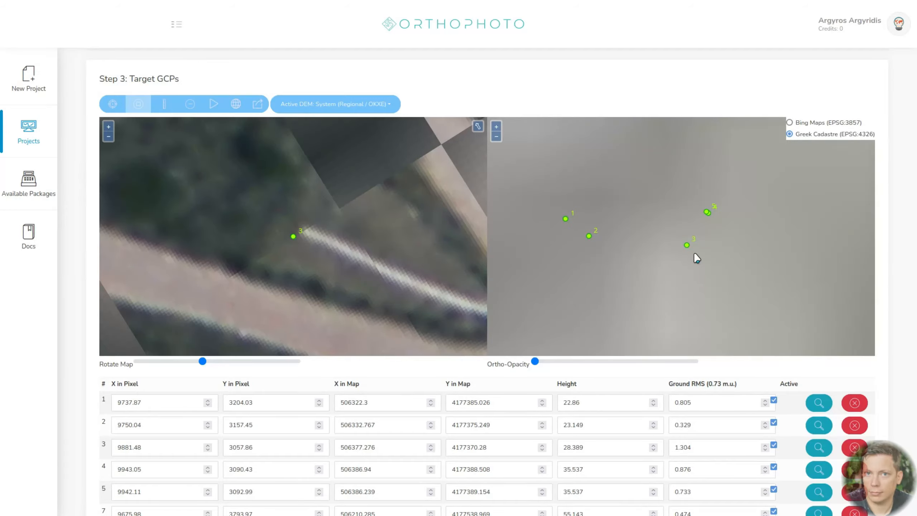
scroll(694, 253, "down", 1)
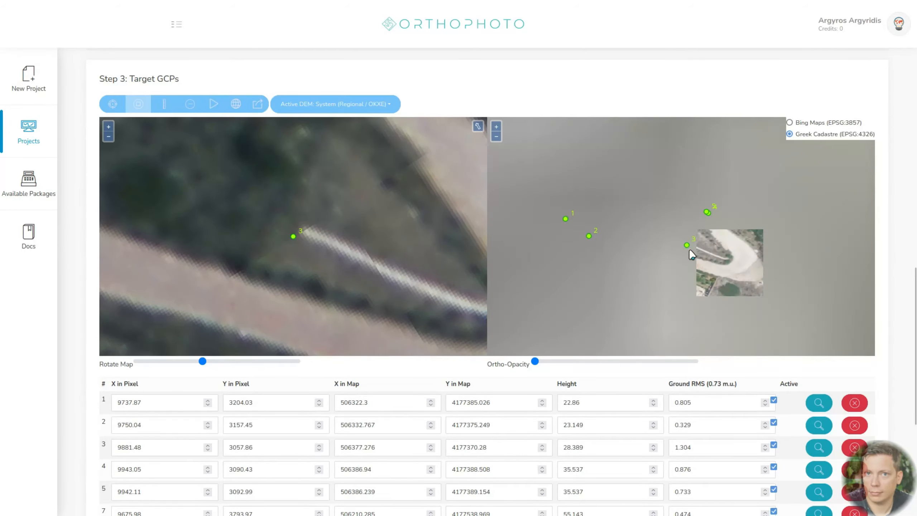
scroll(689, 249, "up", 2)
scroll(686, 241, "up", 2)
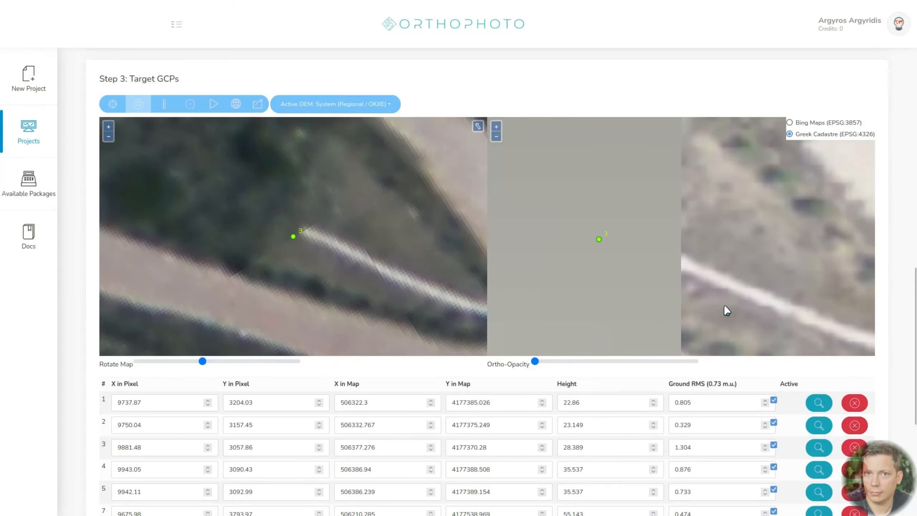
scroll(723, 247, "down", 2)
scroll(656, 248, "up", 3)
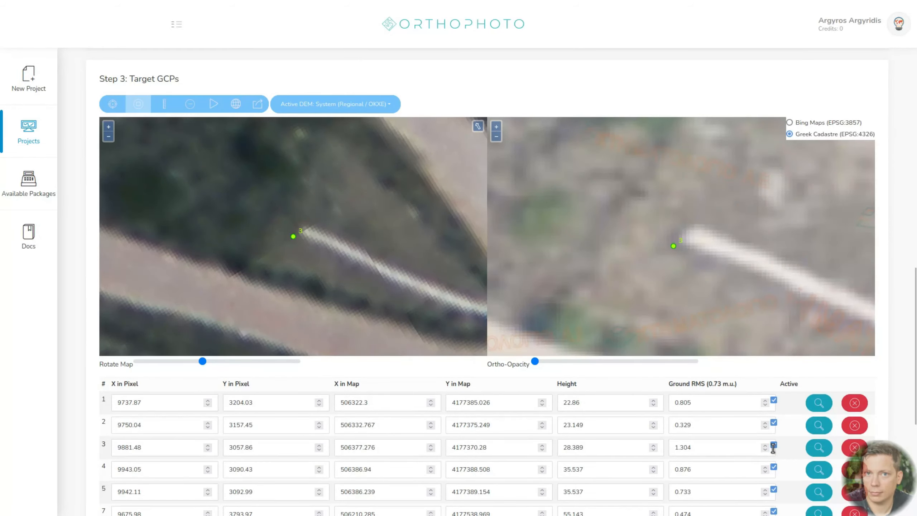
left_click(211, 105)
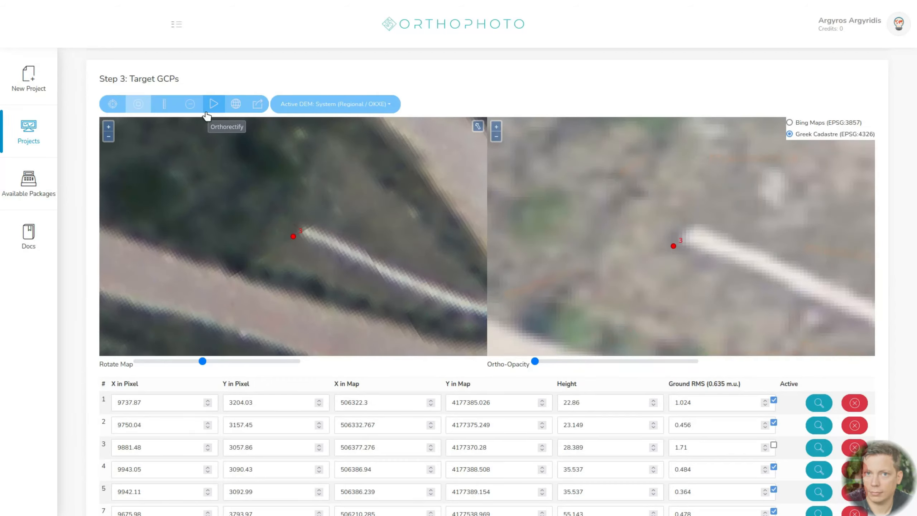
- Compare the orthophoto overlay with the Greek Cadastre map around the road bend and the houses near GCP 7 by varying its opacity
left_click_drag(537, 360, 407, 334)
scroll(656, 246, "down", 3)
scroll(659, 249, "down", 2)
scroll(627, 244, "down", 2)
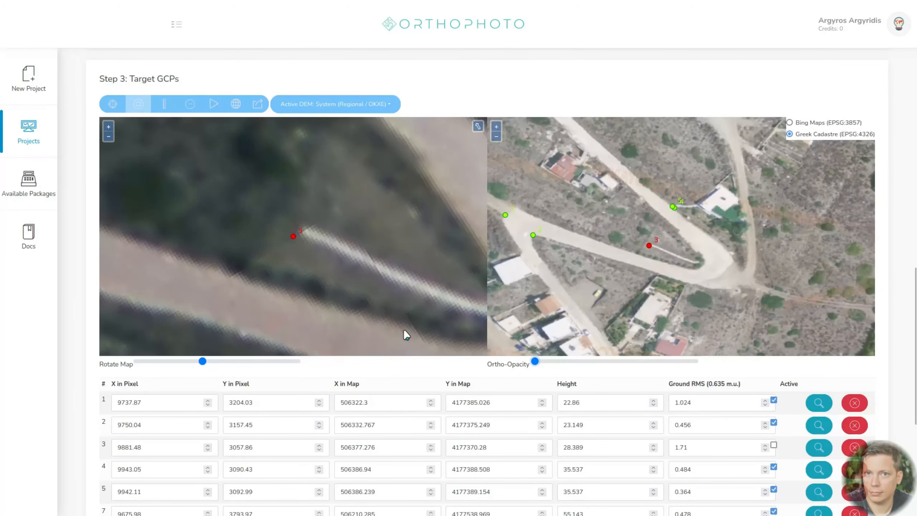
scroll(666, 260, "down", 3)
left_click_drag(554, 164, 712, 317)
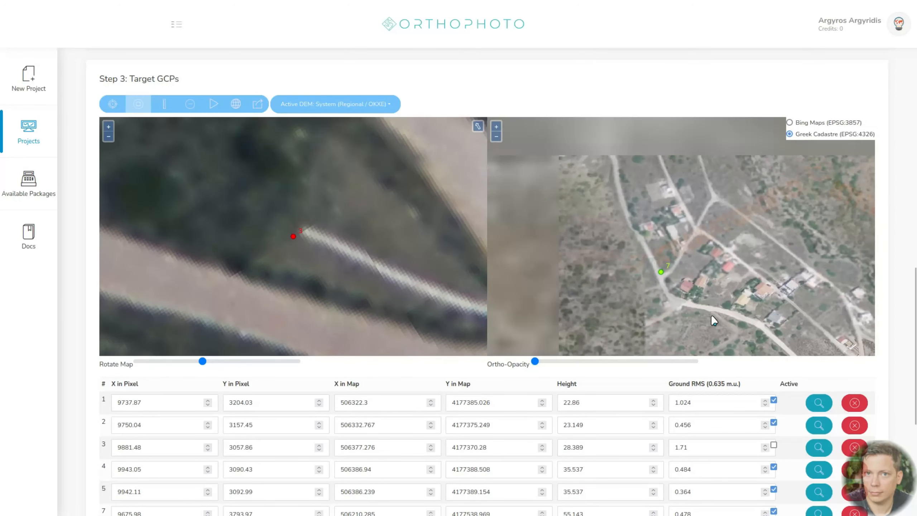
left_click_drag(541, 361, 457, 358)
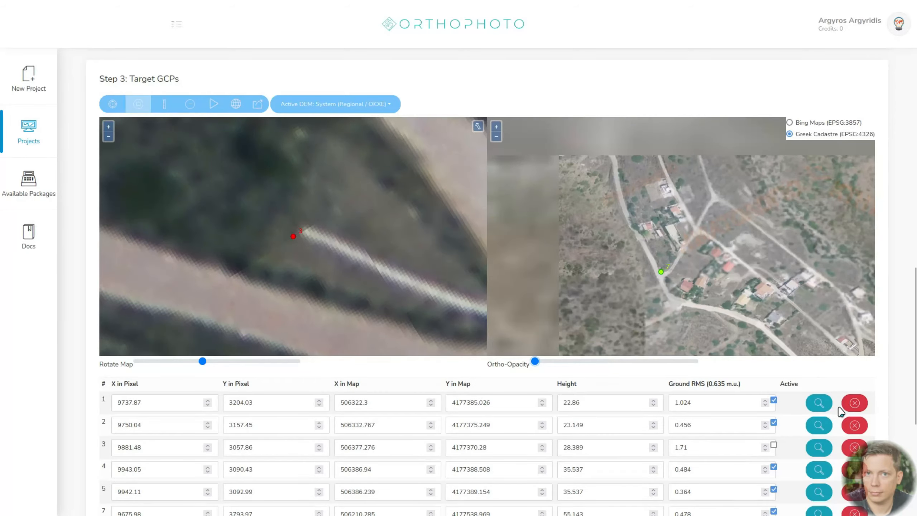
- Deactivate GCP 8 at the village crossroads and rerun the orthorectification
scroll(839, 412, "down", 2)
scroll(900, 383, "up", 4)
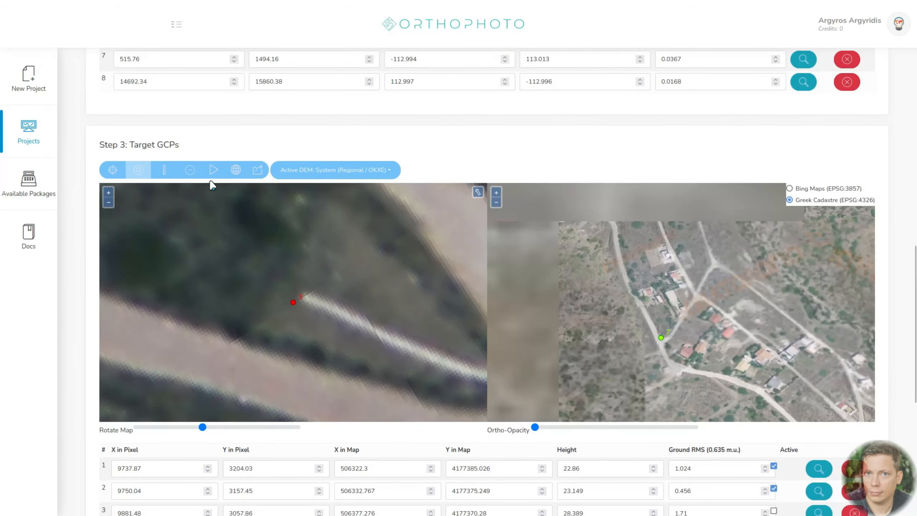
left_click(210, 177)
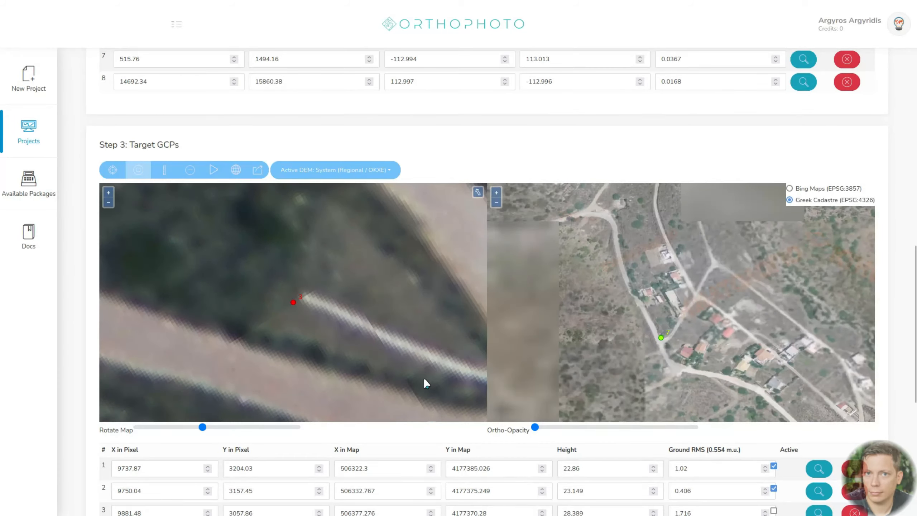
- Examine how the recomputed orthophoto matches the Greek Cadastre map across the village streets and dirt roads, fading the overlay in and out
mouse_move(538, 433)
left_mouse_down()
mouse_move(730, 432)
mouse_move(418, 444)
mouse_move(496, 438)
mouse_move(675, 450)
mouse_move(536, 438)
mouse_move(688, 430)
mouse_move(474, 431)
mouse_move(645, 434)
mouse_move(535, 431)
left_mouse_up()
scroll(602, 331, "down", 1)
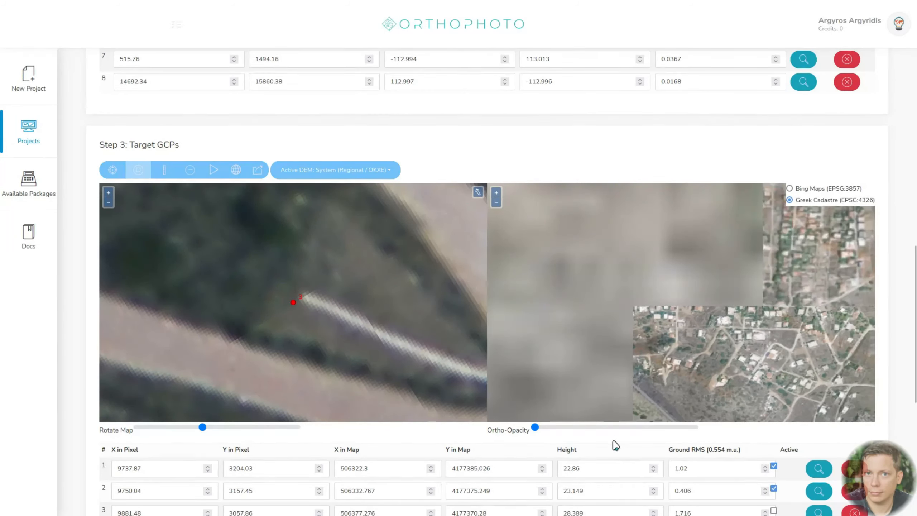
mouse_move(535, 427)
left_mouse_down()
mouse_move(690, 430)
mouse_move(619, 438)
mouse_move(639, 432)
mouse_move(534, 430)
left_mouse_up()
scroll(796, 318, "up", 5)
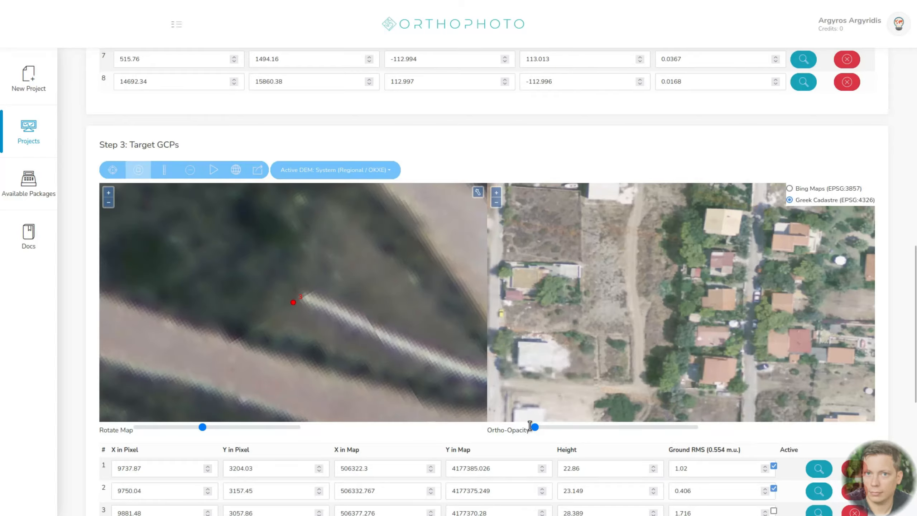
mouse_move(535, 428)
left_mouse_down()
mouse_move(711, 434)
mouse_move(549, 424)
mouse_move(742, 424)
mouse_move(533, 427)
left_mouse_up()
scroll(599, 333, "down", 2)
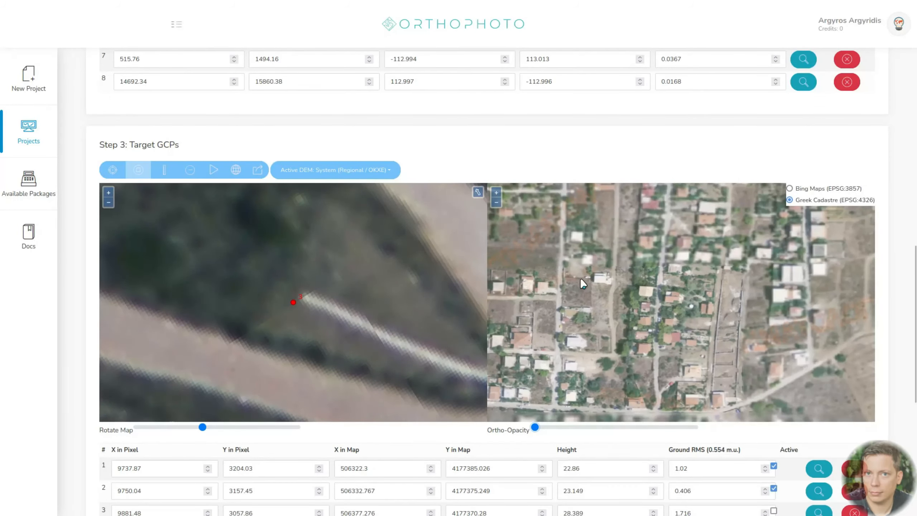
left_click_drag(580, 278, 768, 331)
left_click_drag(535, 427, 491, 430)
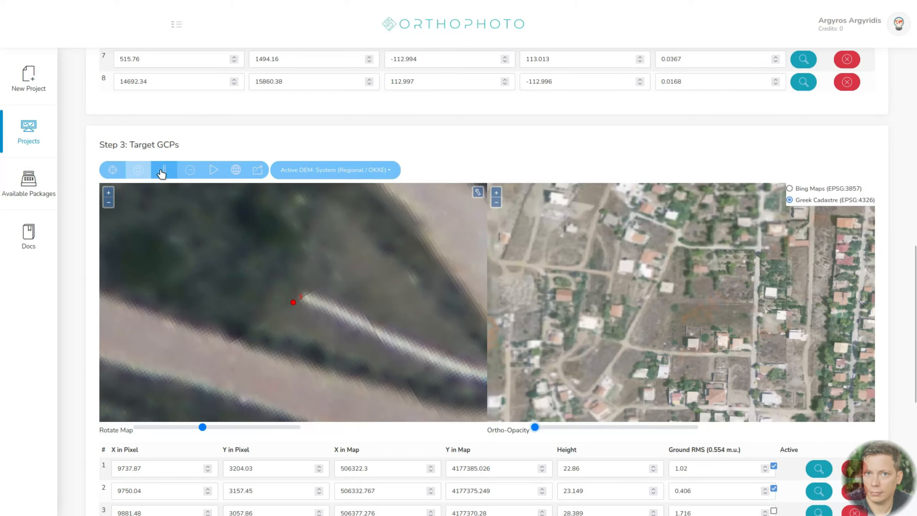
scroll(709, 348, "up", 4)
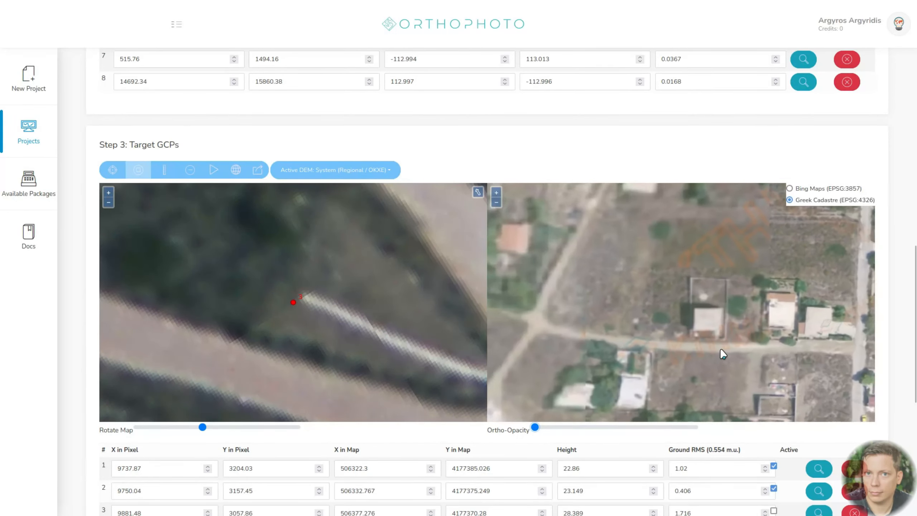
left_click_drag(544, 428, 486, 432)
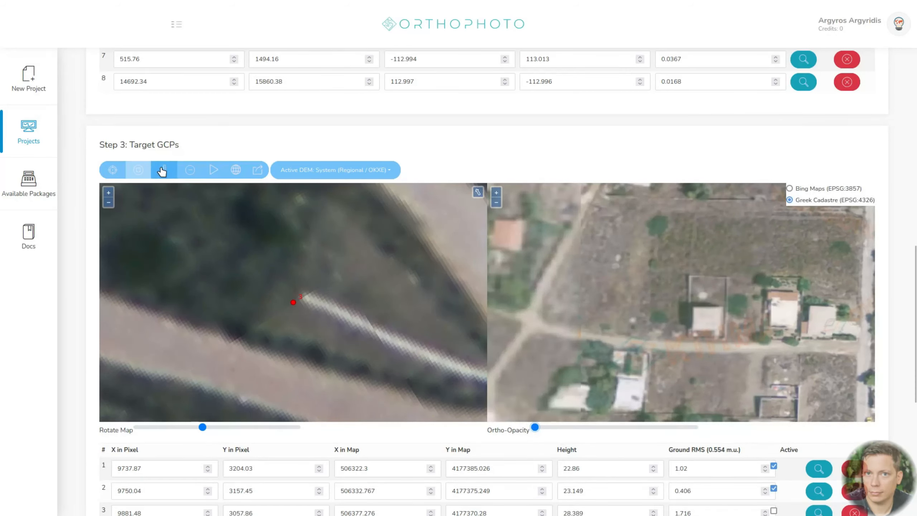
- Measure a multi-segment line from the dirt road below the walled house across the field, and clear the measurement
scroll(675, 324, "up", 2)
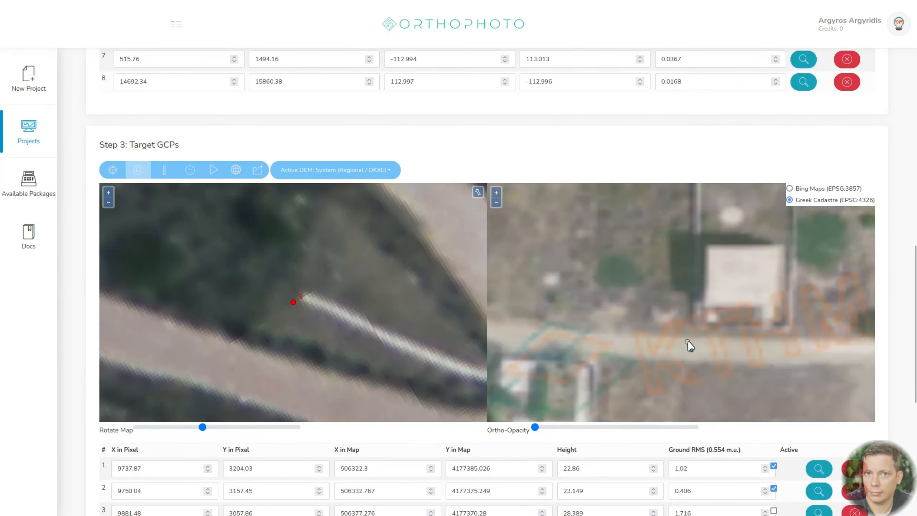
left_click(687, 339)
left_click(744, 400)
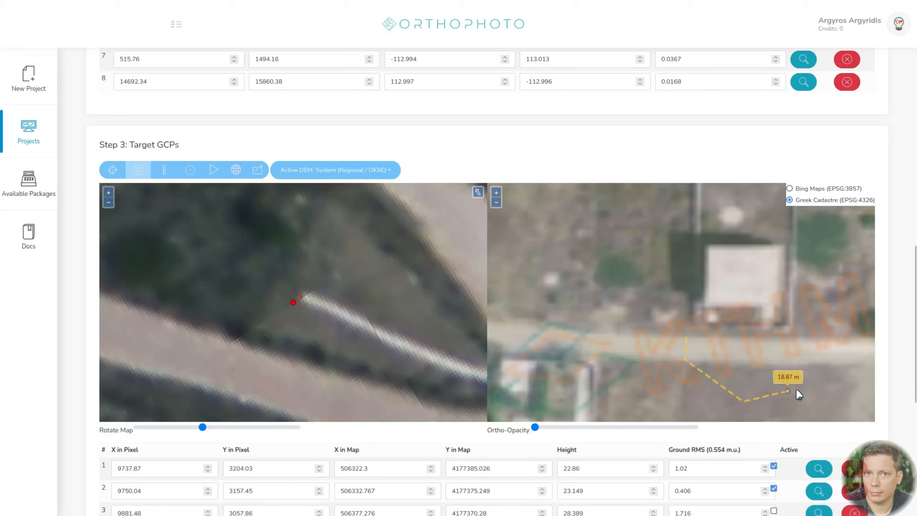
double_click(820, 379)
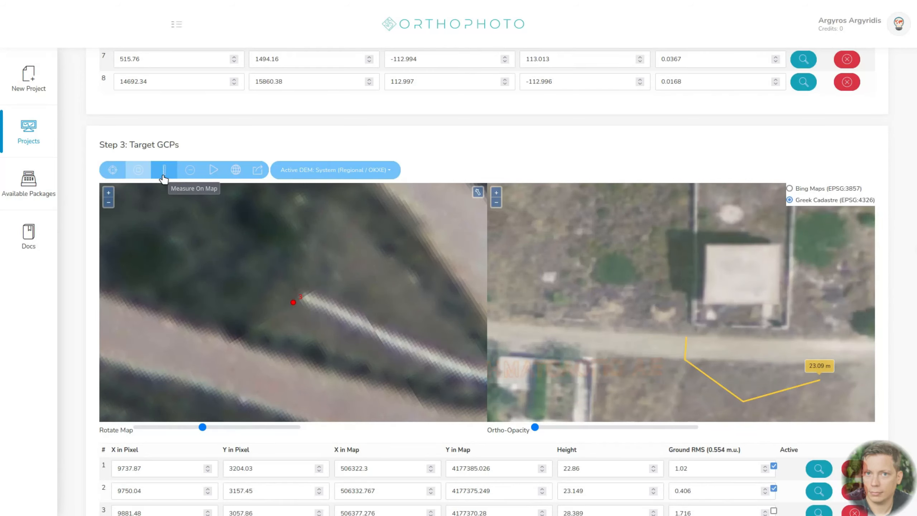
left_click(188, 172)
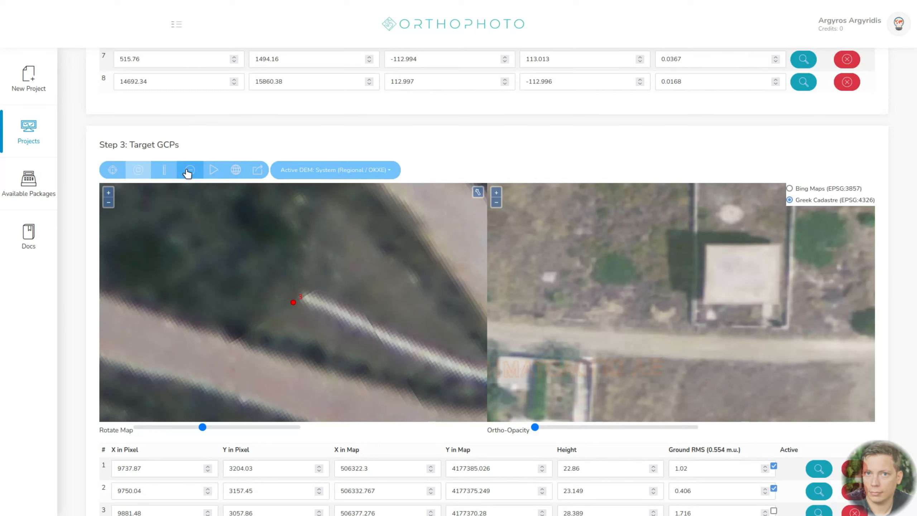
- Display the DEM over the map, examine the terrain around all GCPs and hide the DEM
left_click(235, 172)
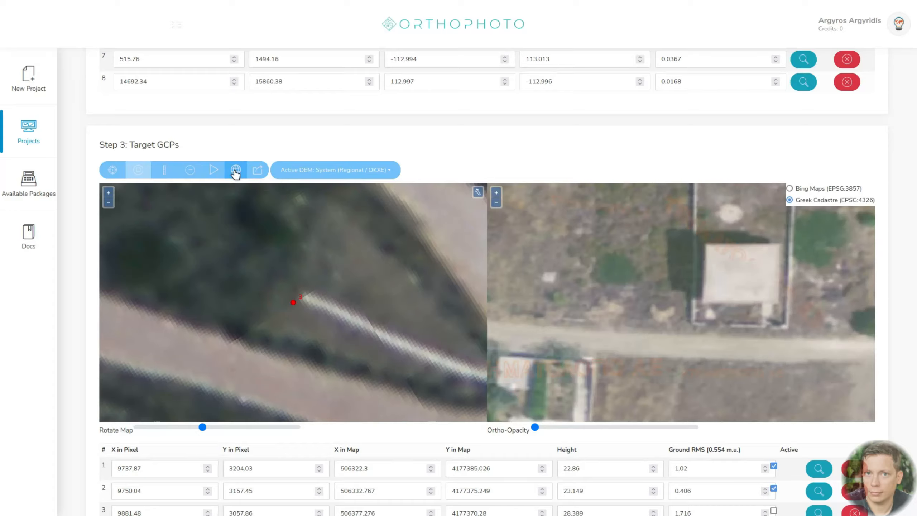
scroll(692, 315, "down", 2)
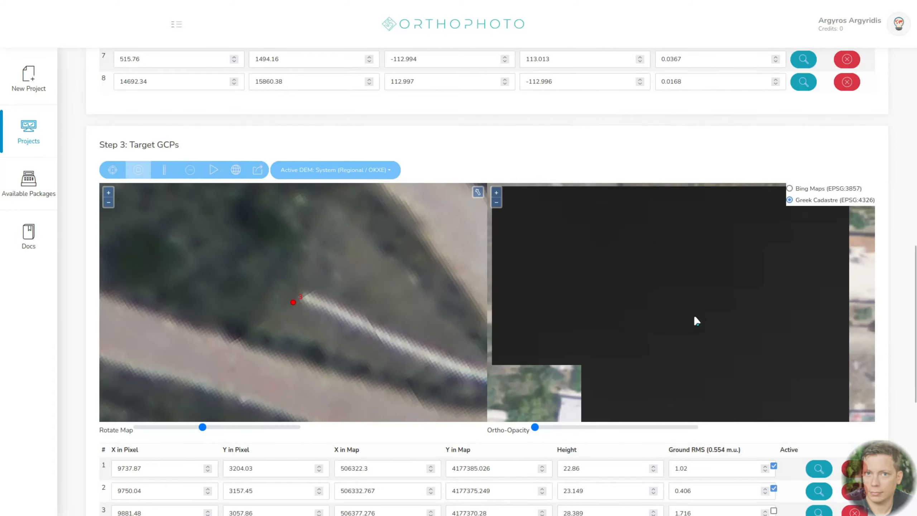
scroll(693, 315, "down", 2)
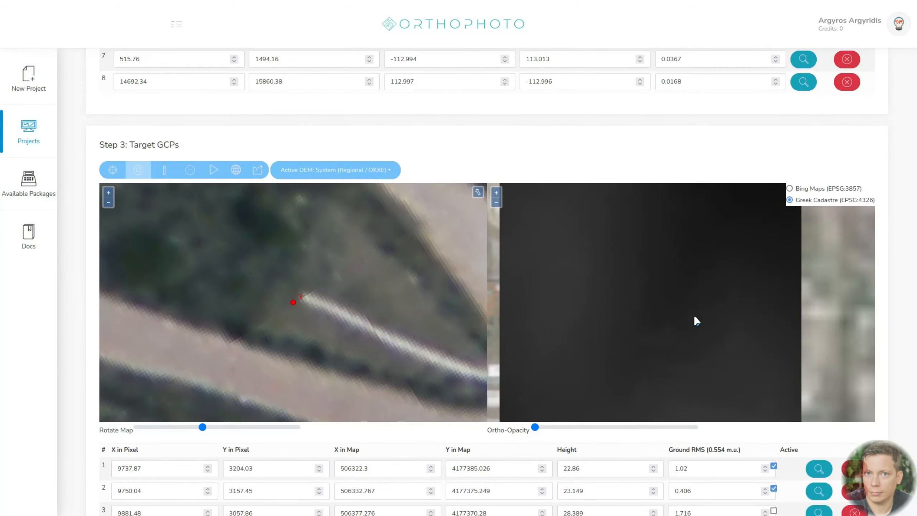
scroll(695, 317, "down", 2)
scroll(693, 314, "down", 2)
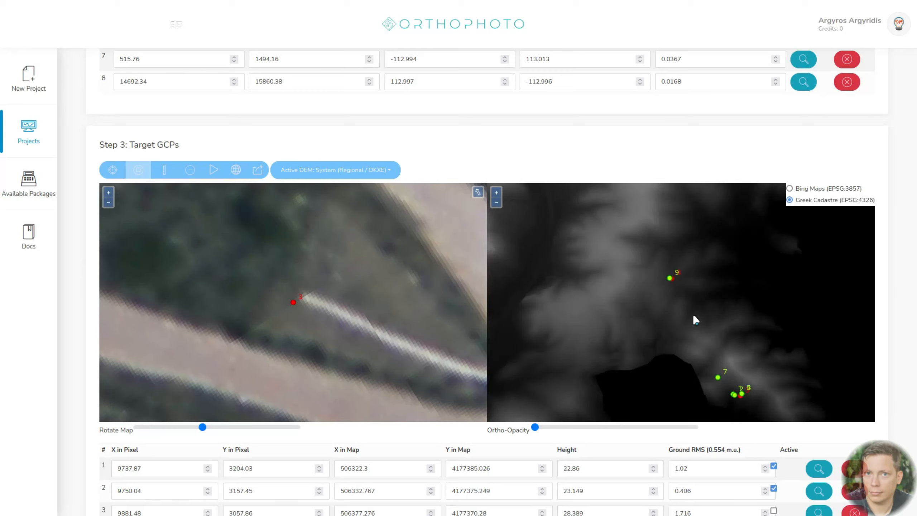
left_click(231, 170)
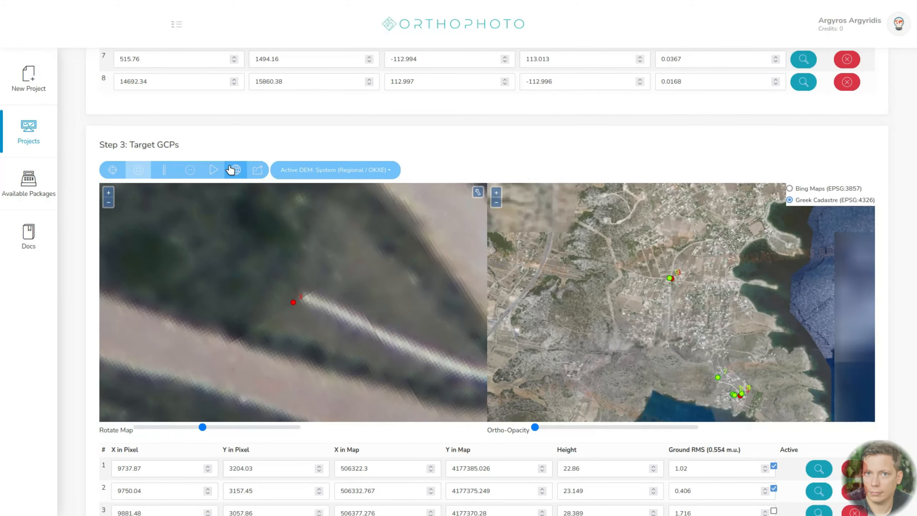
left_click(231, 170)
left_click(230, 170)
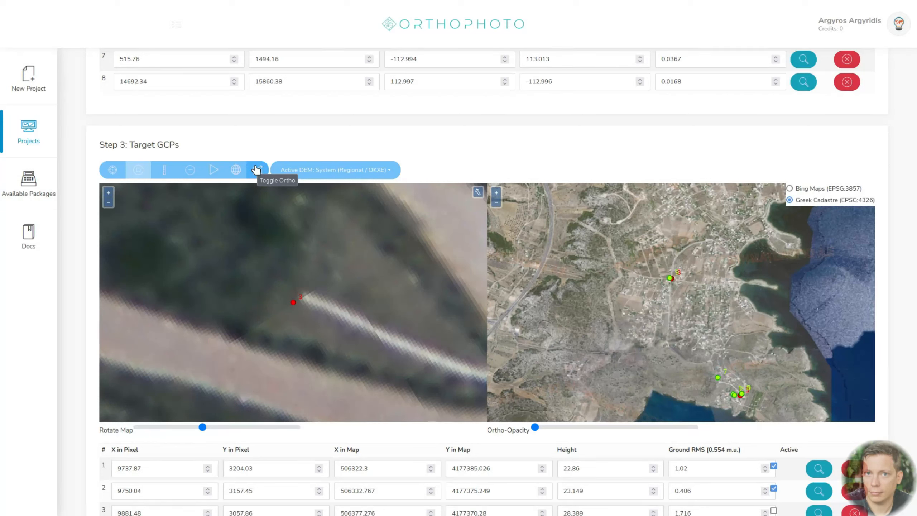
- Show the orthophoto at full opacity, toggle it off and on against the Greek Cadastre map, and review the GCP table
left_click_drag(535, 427, 720, 433)
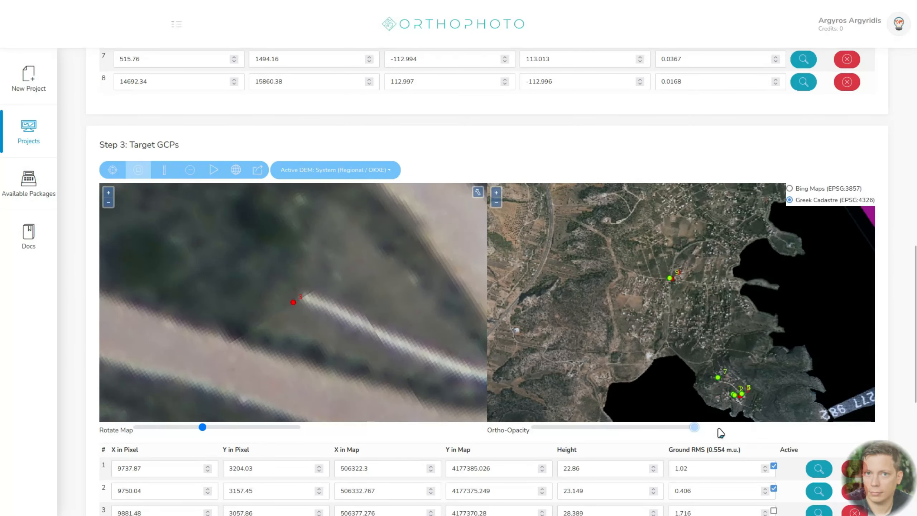
left_click(257, 170)
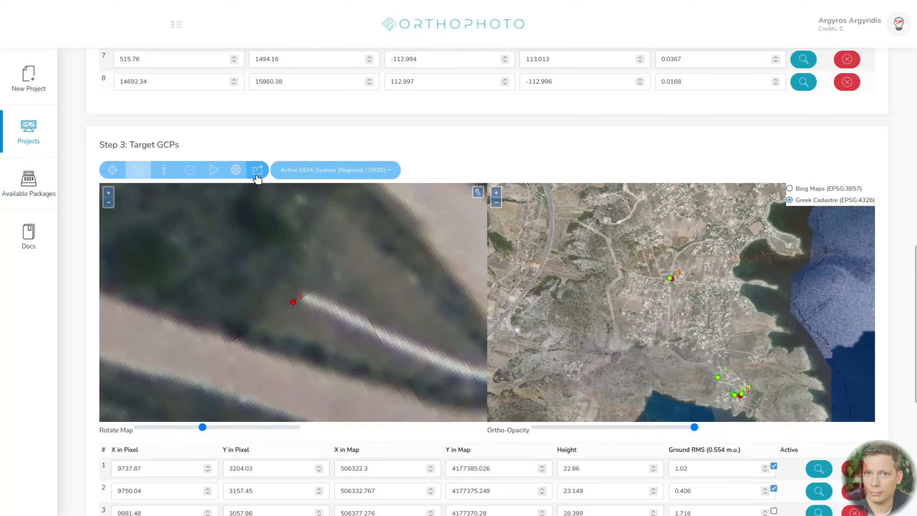
left_click(258, 171)
left_click(257, 170)
left_click(257, 174)
left_click(257, 173)
left_click(257, 174)
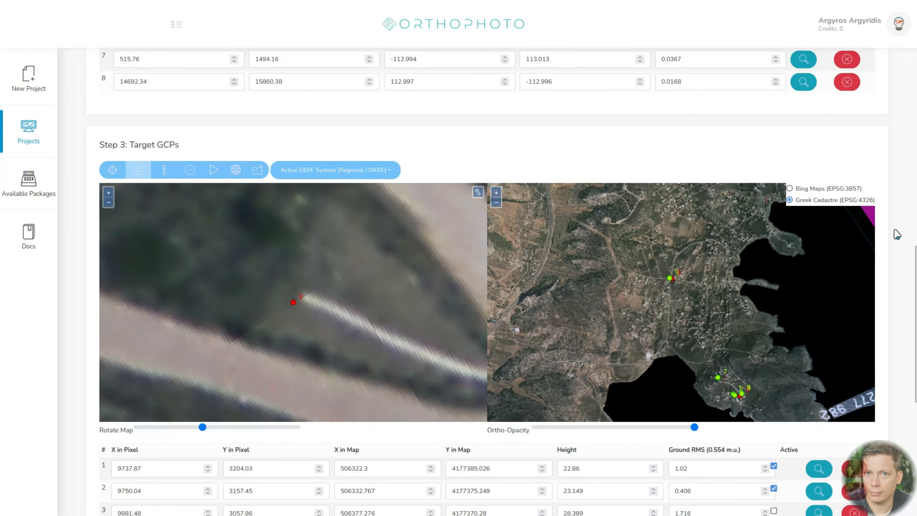
scroll(897, 234, "down", 5)
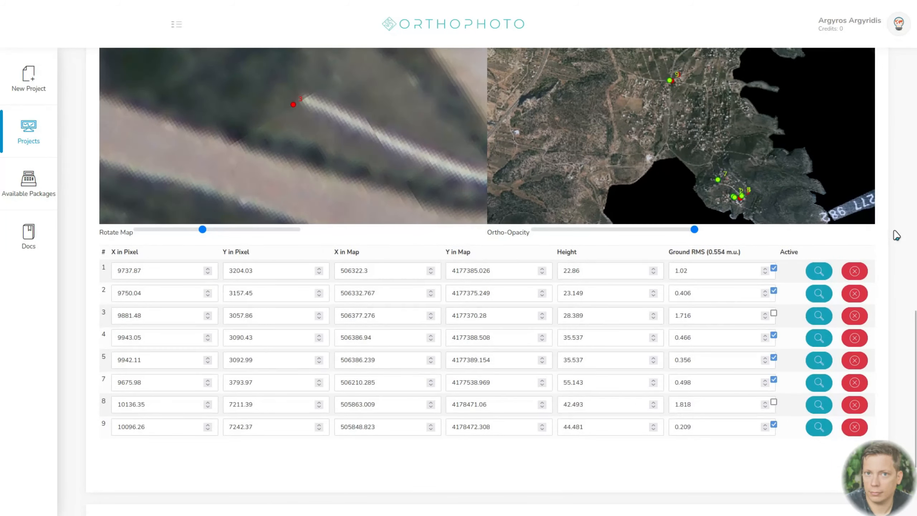